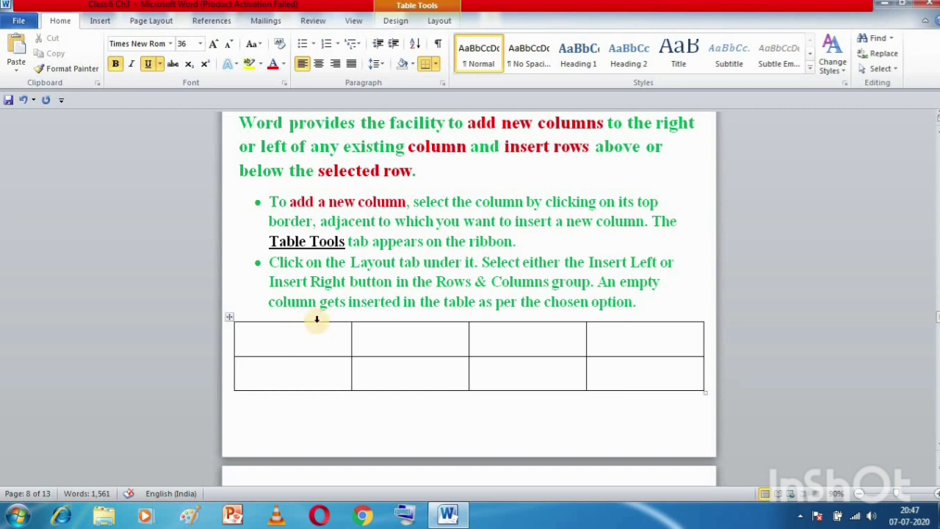
- Insert a new column to the left of the first column in the four-column, two-row table
click(317, 319)
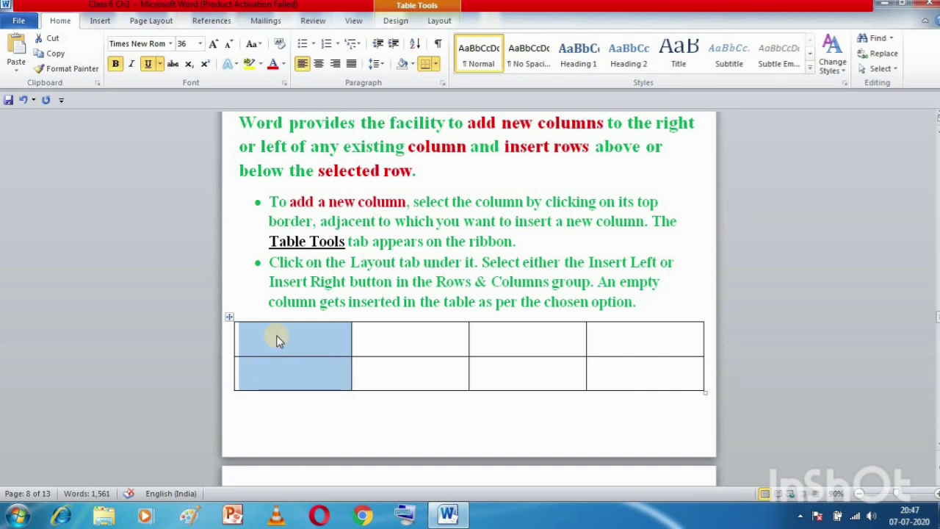
click(301, 319)
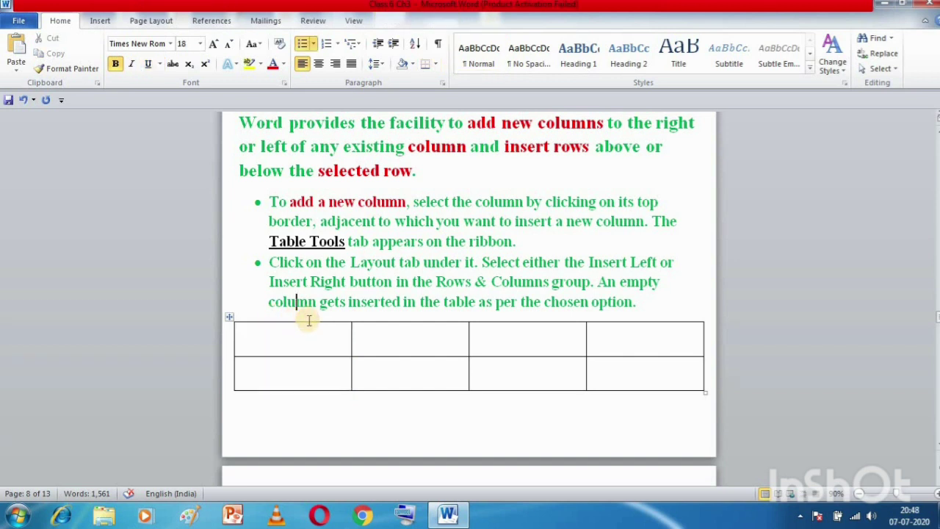
click(308, 319)
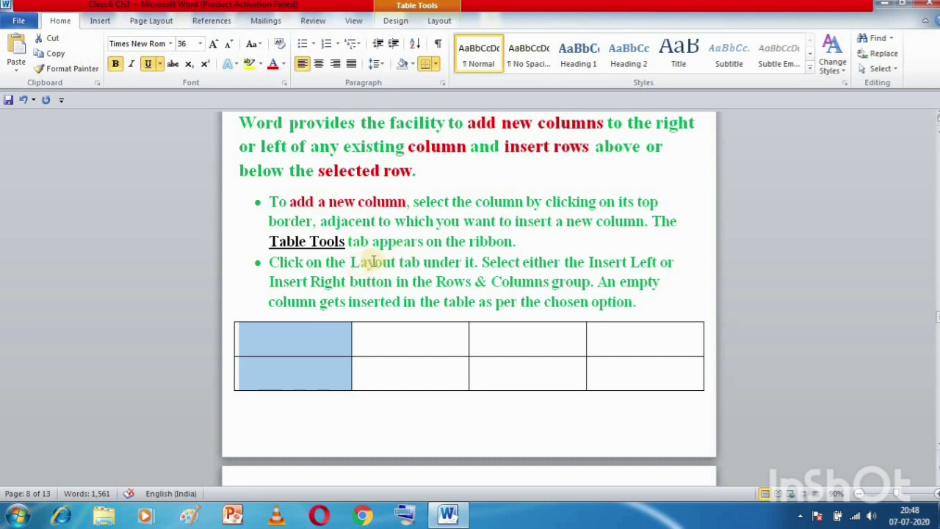
click(441, 22)
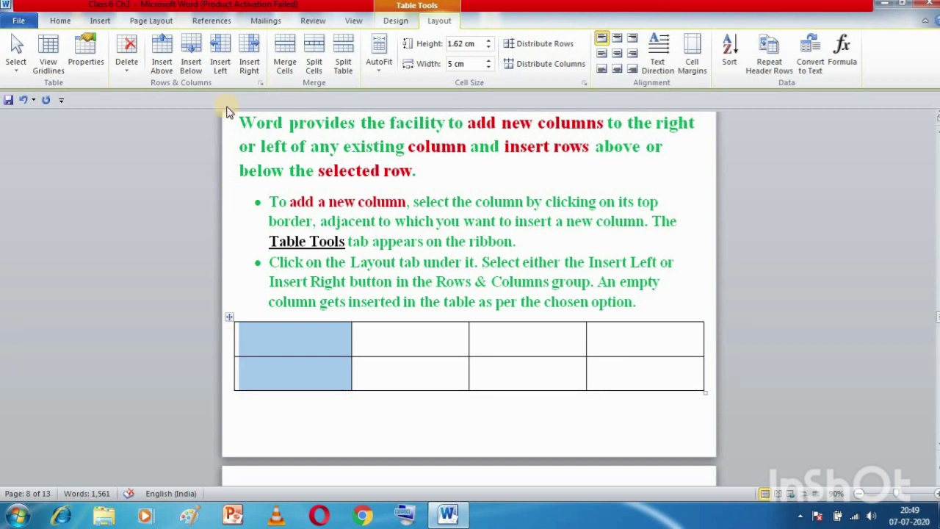
click(218, 53)
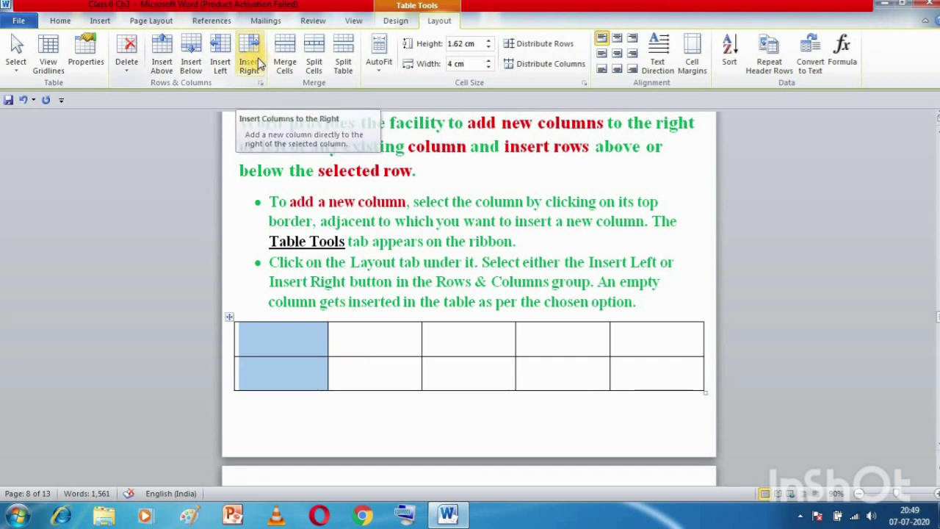
- Undo the column added on the left and insert one to the right of the first column instead
key(ctrl+z)
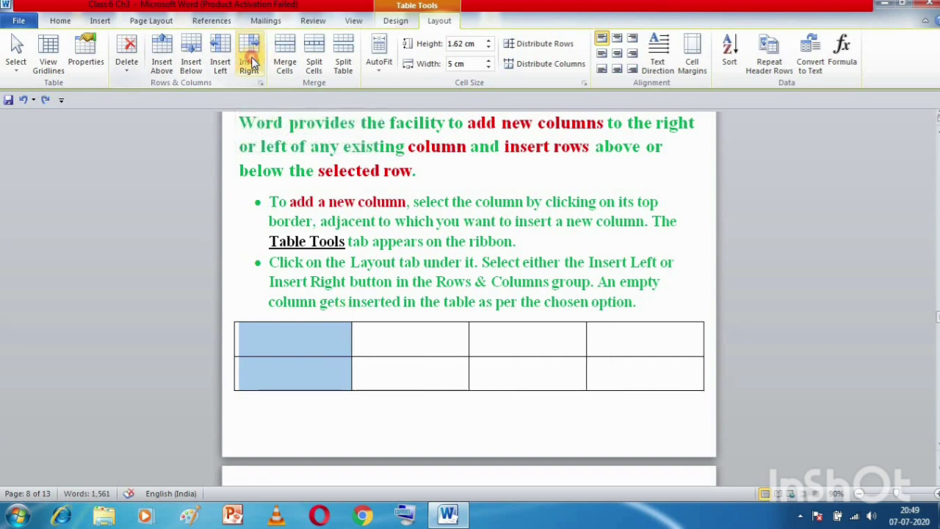
click(250, 65)
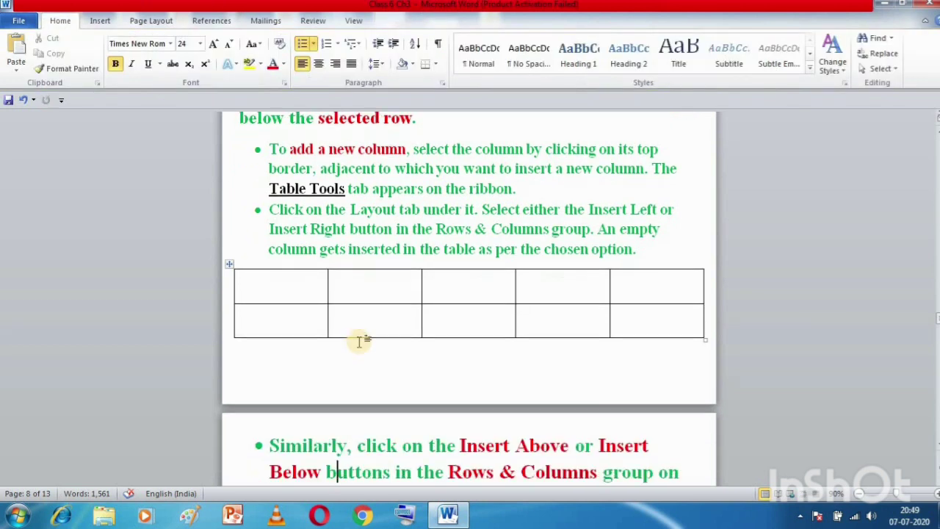
- Highlight "new row" in the Insert Above/Insert Below bullet and select the rows of the table under it one at a time
scroll(360, 341, down, 5)
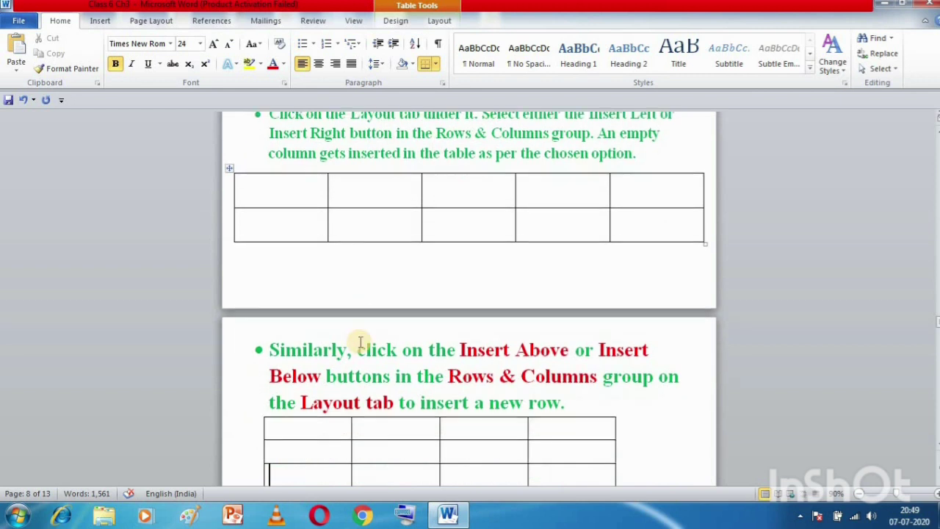
scroll(360, 342, down, 2)
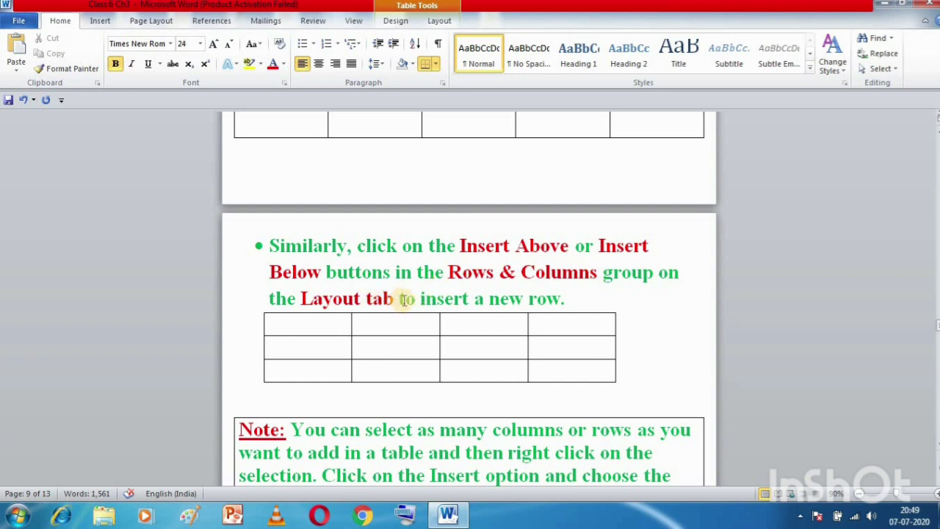
click(495, 294)
drag(495, 293, 563, 299)
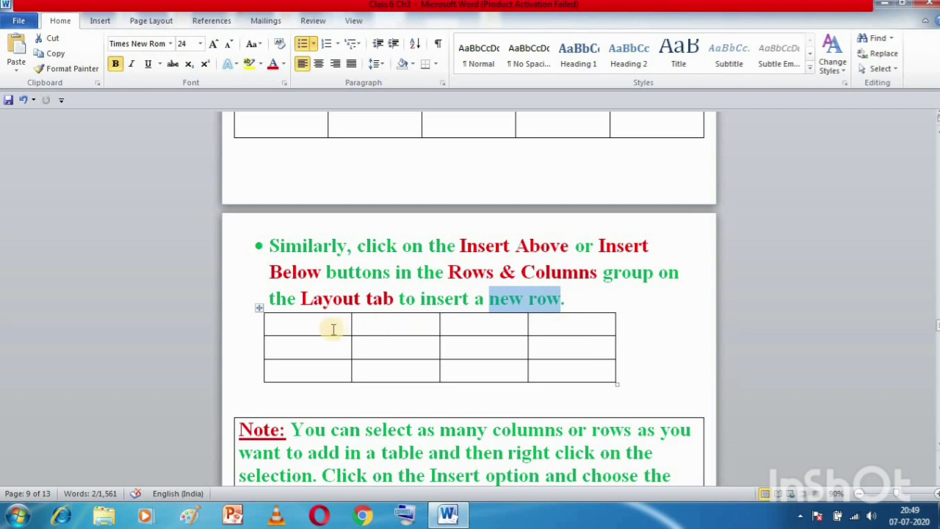
click(265, 324)
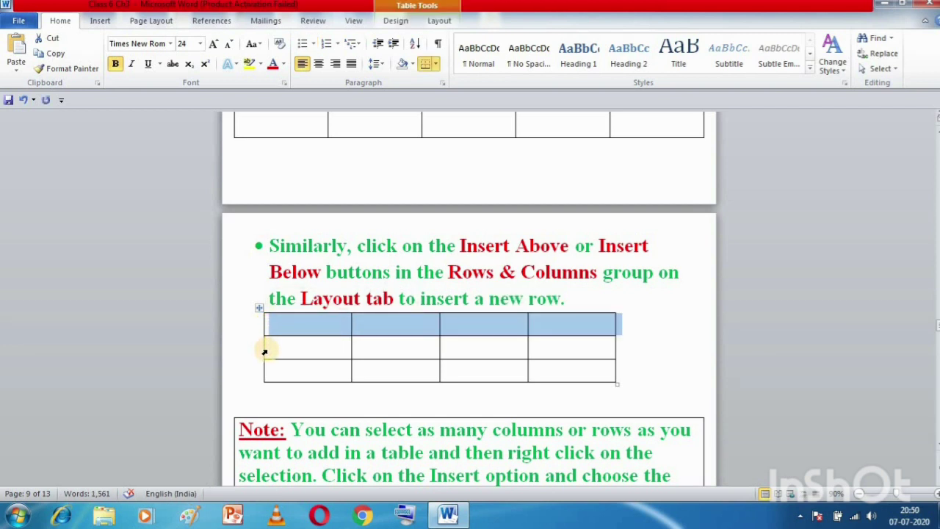
click(265, 349)
click(264, 369)
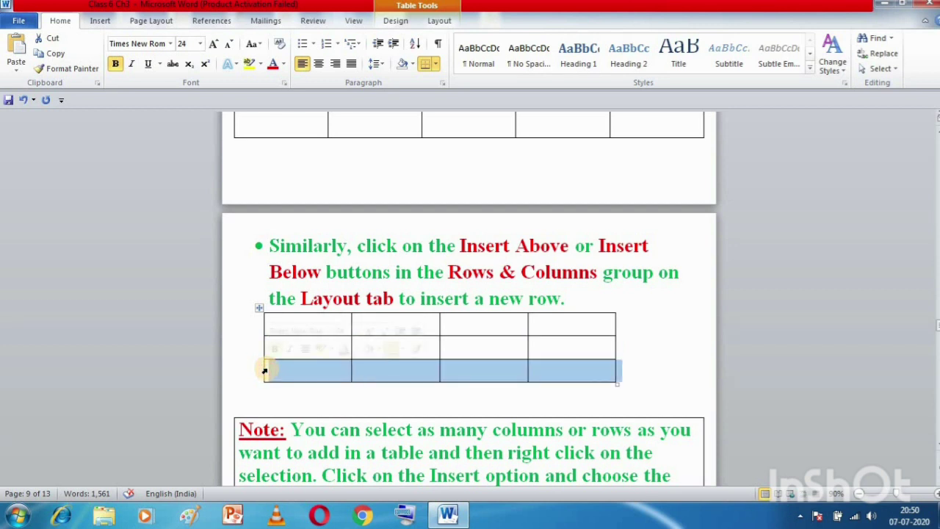
click(268, 326)
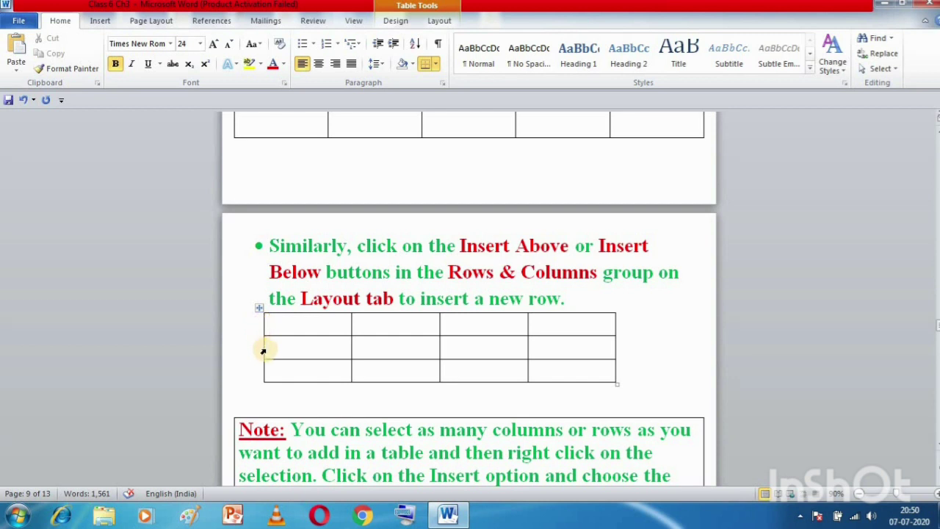
- Insert a row above the second row of the three-row table, and another row below that new row
click(263, 351)
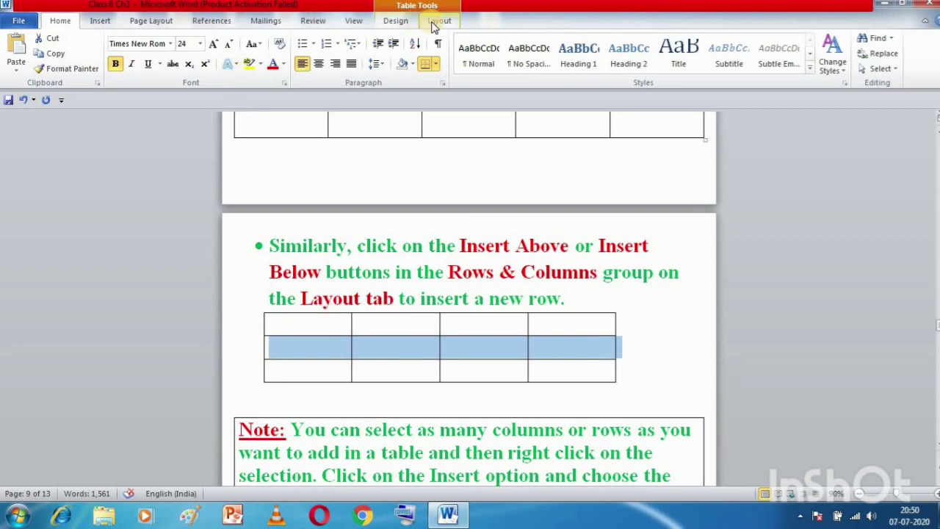
click(432, 22)
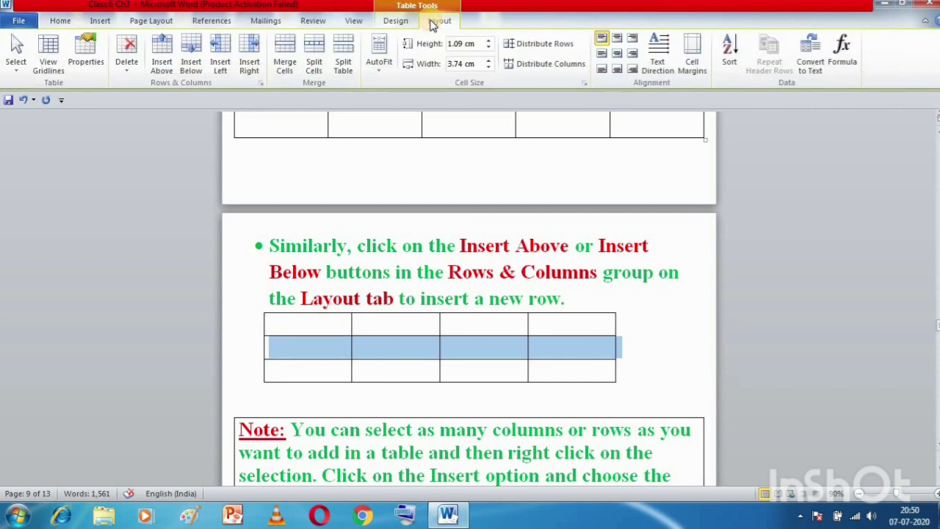
click(164, 55)
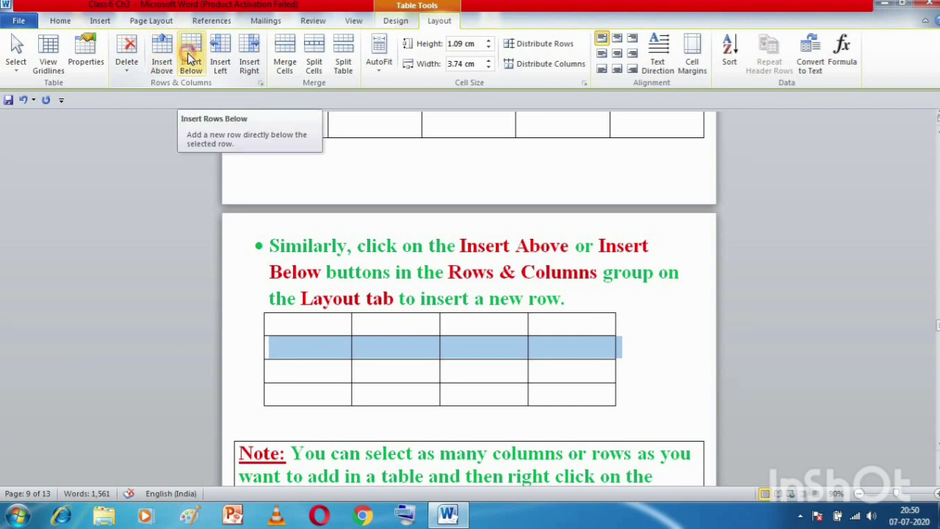
click(190, 59)
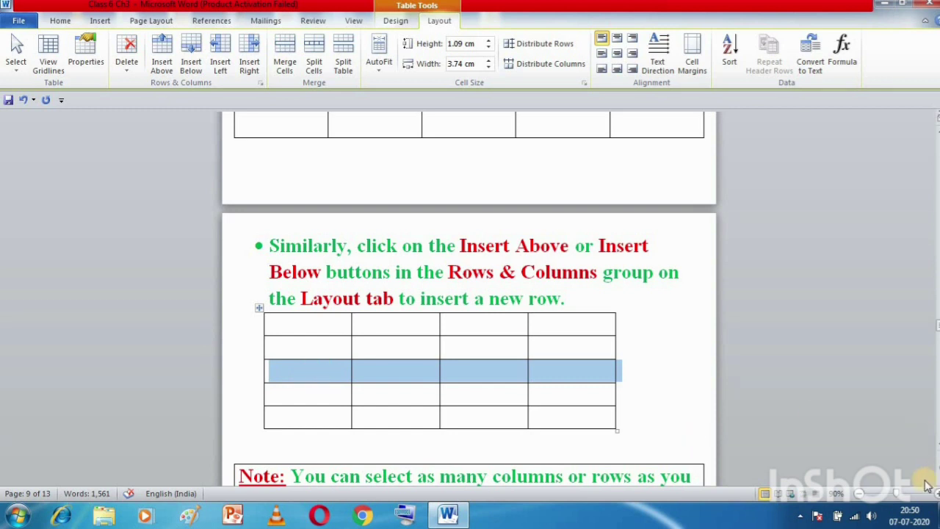
click(639, 424)
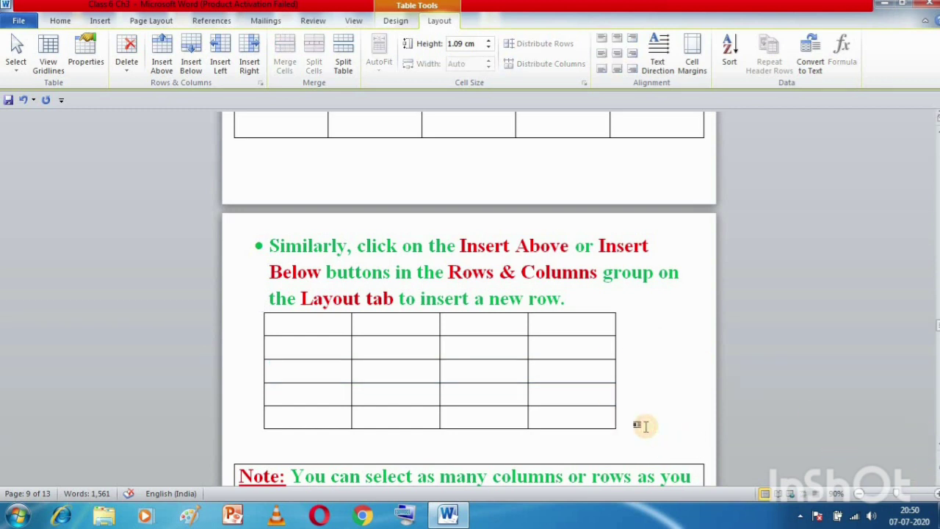
- Examine the note under the table about adding several columns or rows through the cascading menu
key(Down)
key(Down)
key(Down)
key(Down)
key(Down)
key(Down)
key(Down)
key(Down)
key(Down)
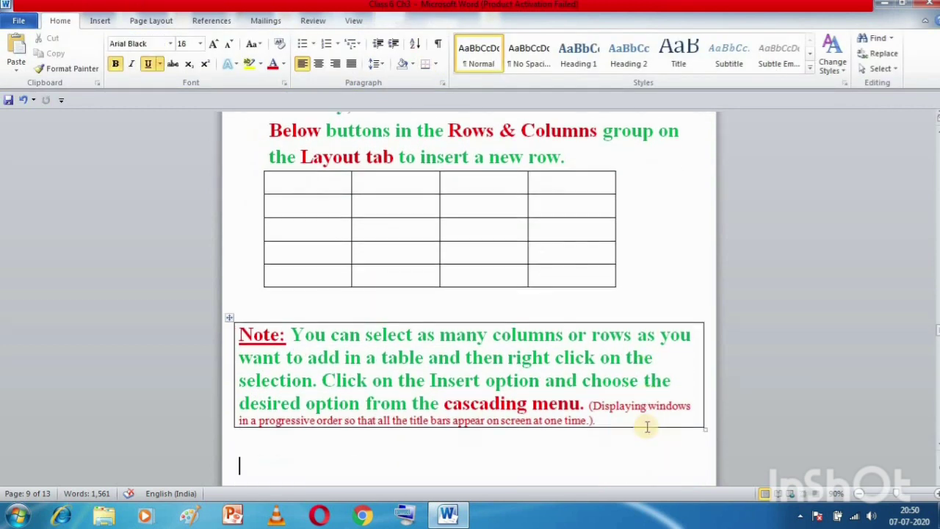
key(Up)
key(Up)
key(Up)
key(Up)
key(Up)
key(Up)
key(Up)
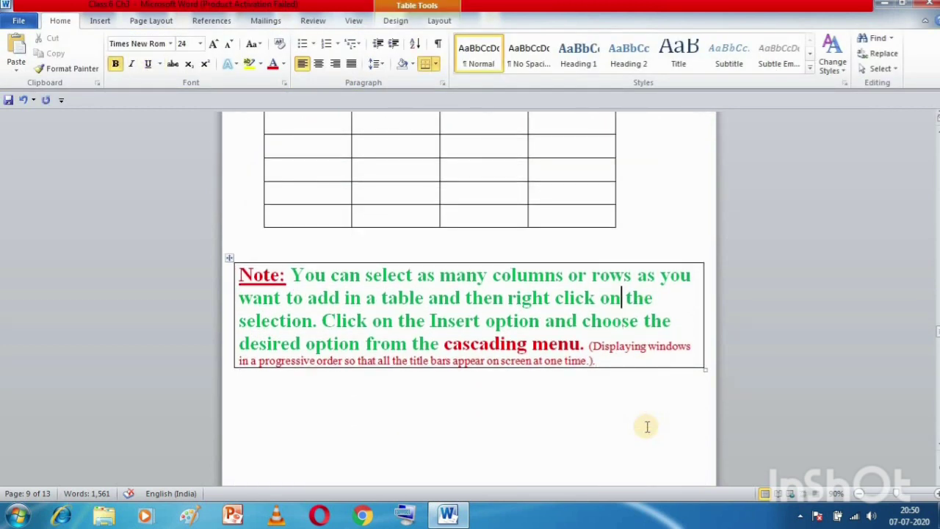
key(Up)
key(Up)
key(Up)
key(Up)
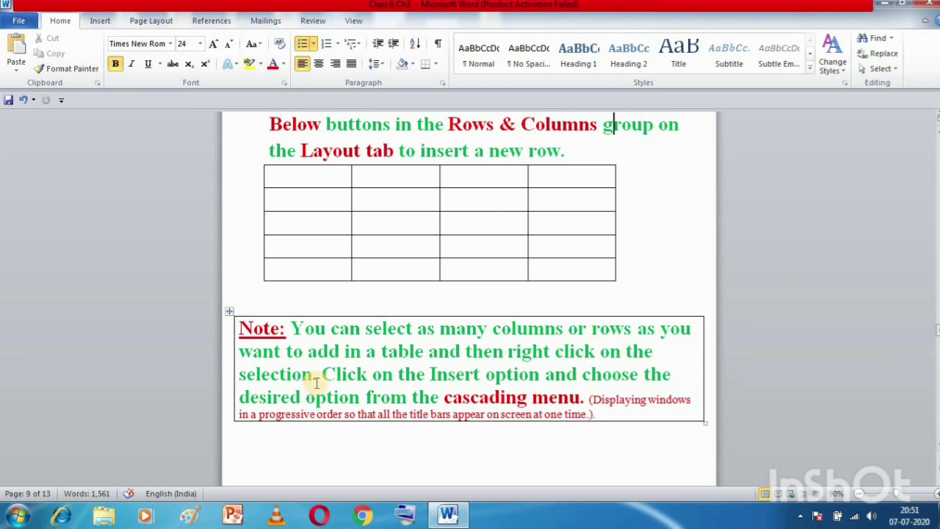
- Undo both row insertions in the table above the note and clear the selection
key(ctrl+z)
key(ctrl+z)
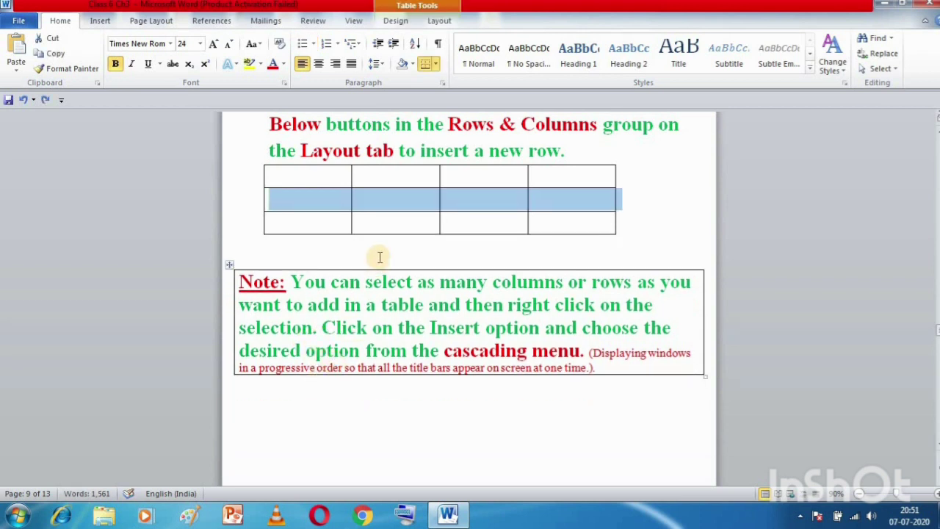
click(388, 249)
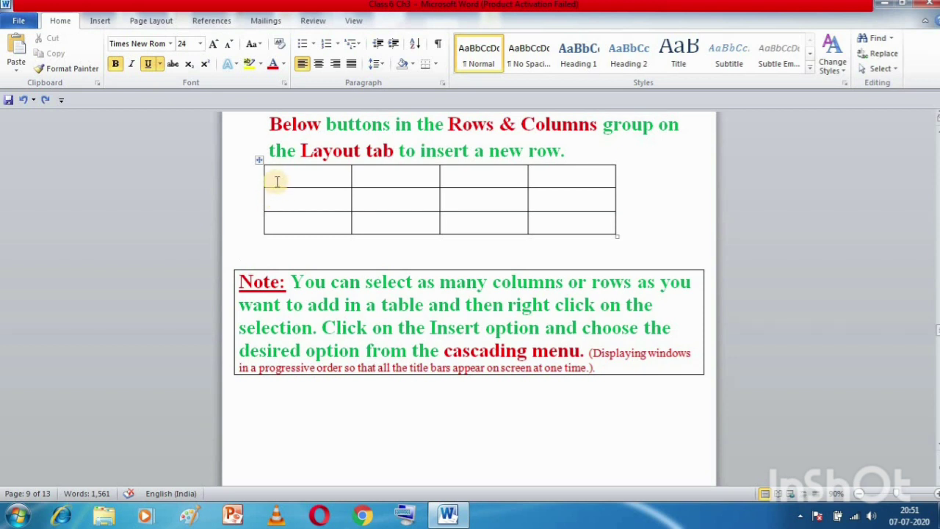
- Insert two rows below the last two rows of the table above the note
click(277, 198)
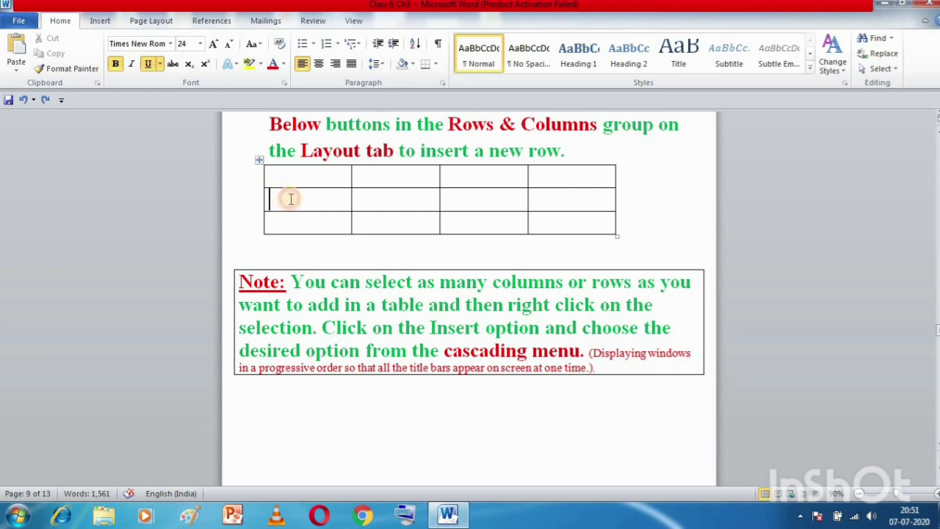
drag(291, 198, 553, 220)
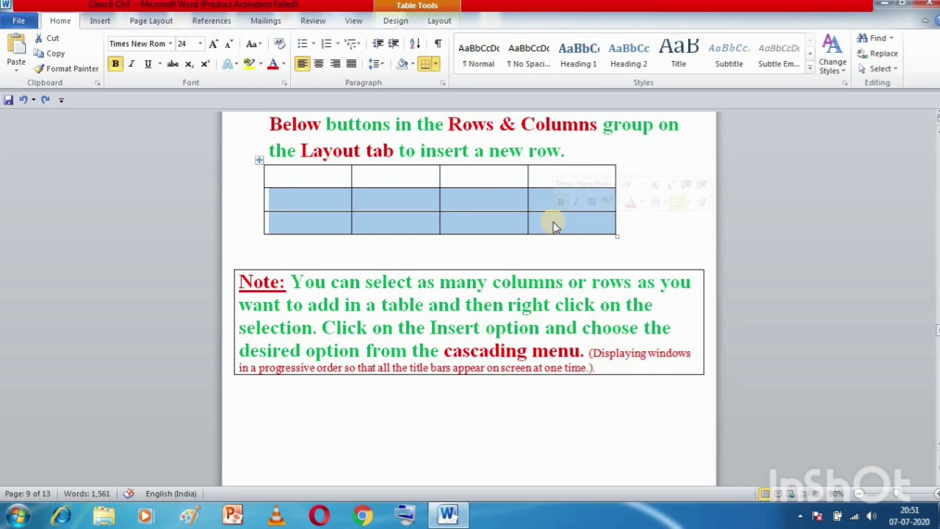
click(437, 21)
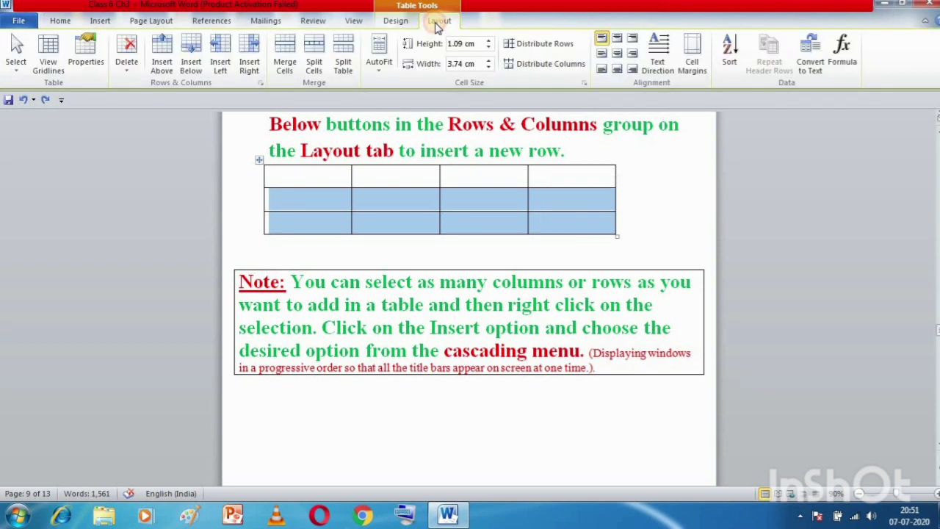
click(188, 65)
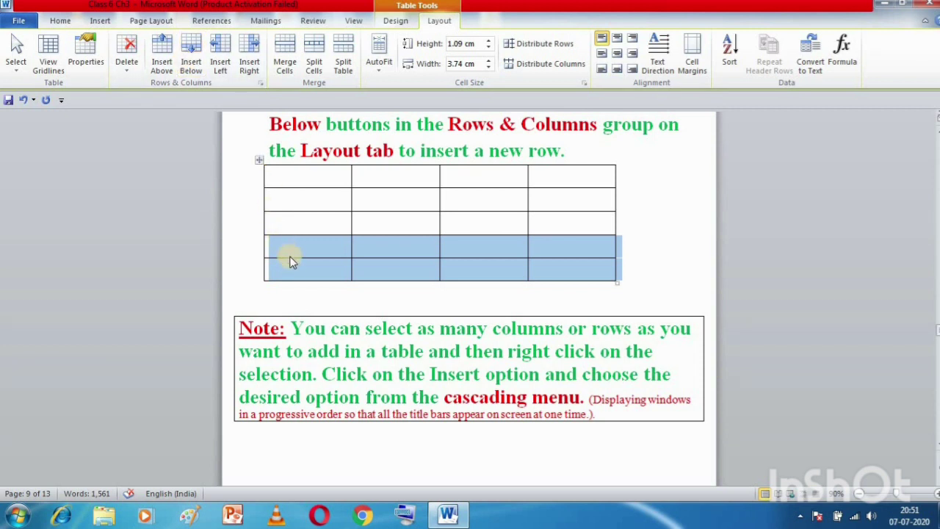
- Insert three columns to the right of the table's first three columns
click(298, 180)
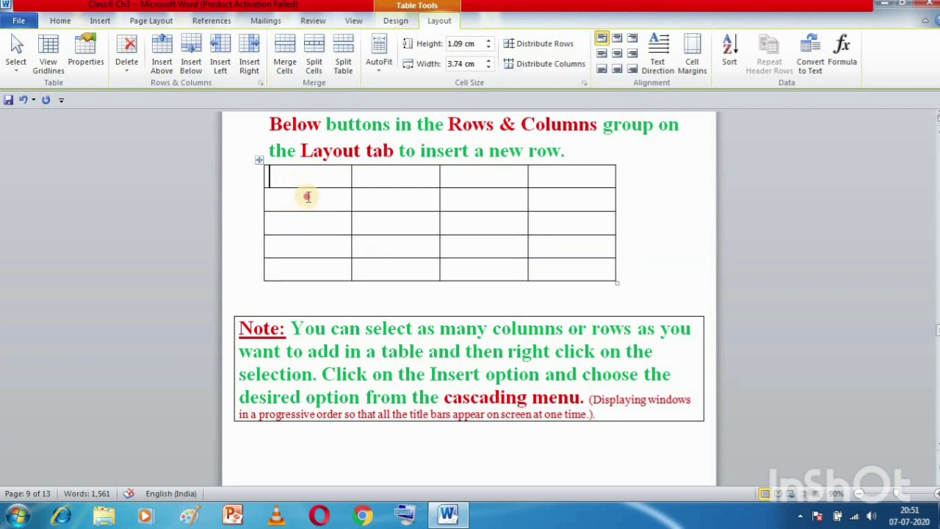
drag(307, 197, 454, 259)
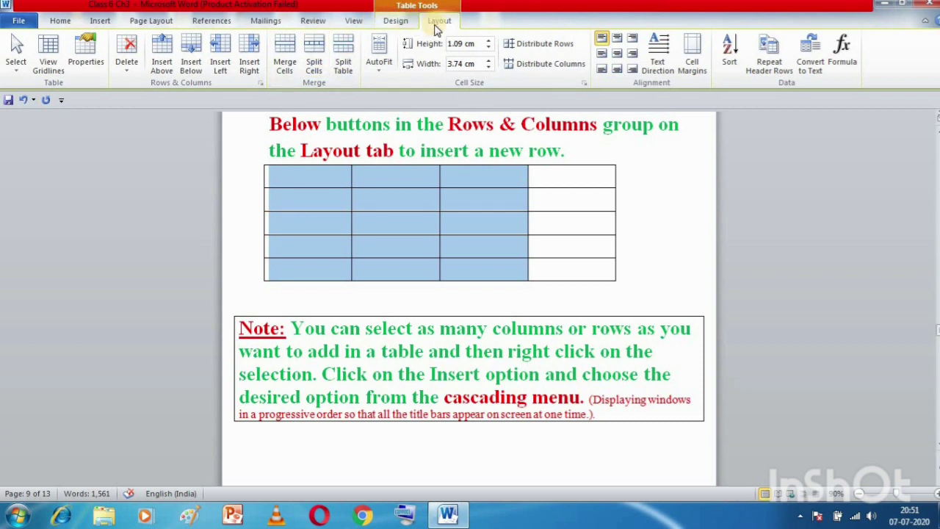
click(248, 64)
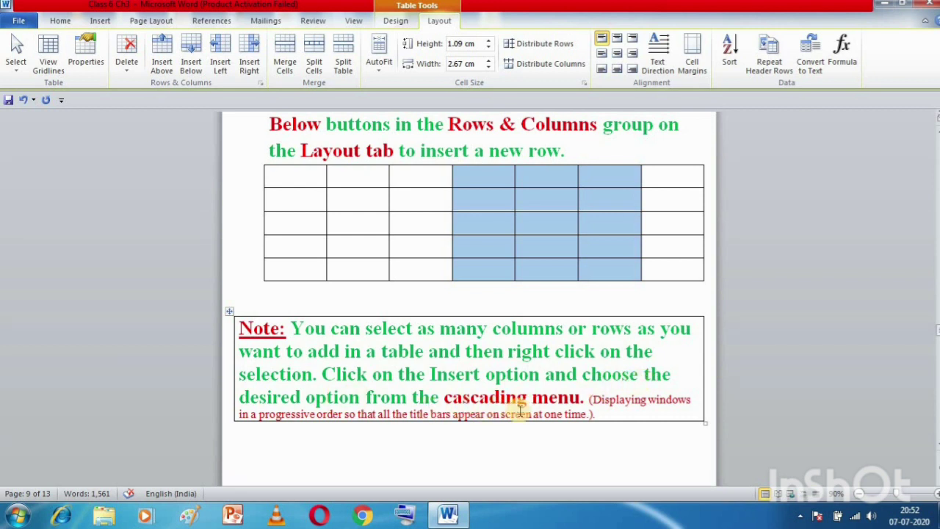
- Undo the insertion of the three columns and the two rows
key(ctrl+z)
key(ctrl+z)
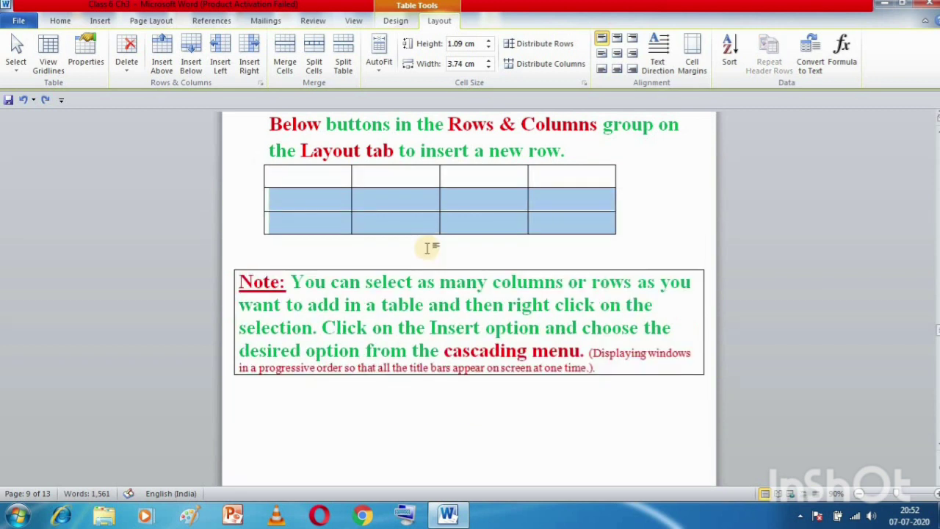
- Insert two columns to the left of the first two columns in the table above the note
drag(323, 177, 369, 224)
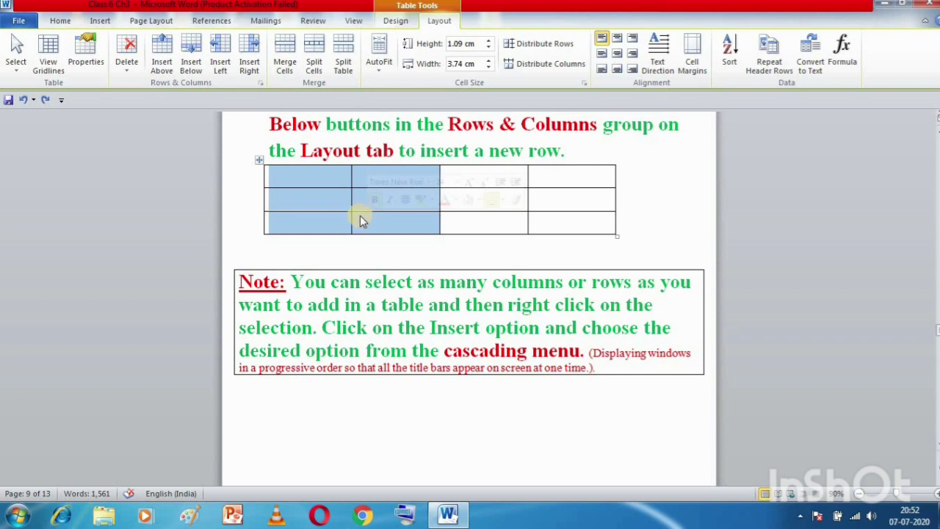
right_click(327, 199)
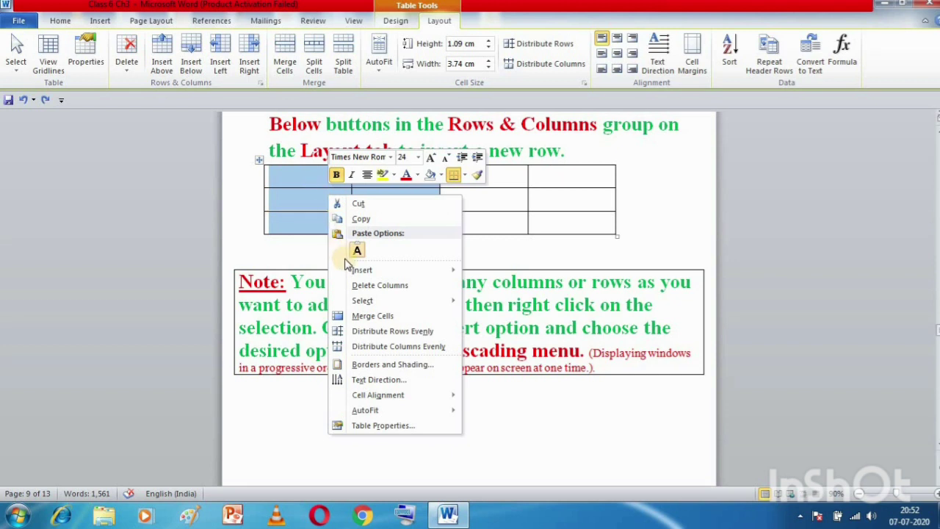
mouse_move(363, 274)
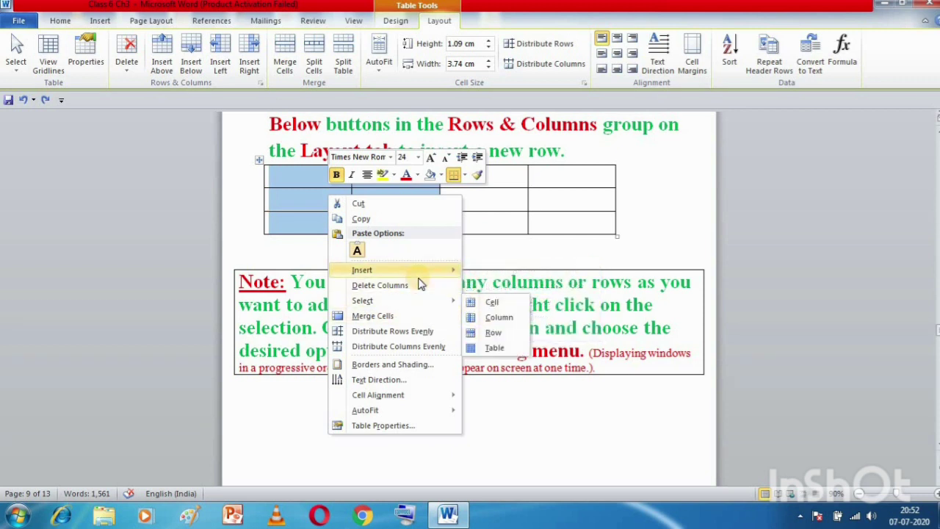
mouse_move(421, 279)
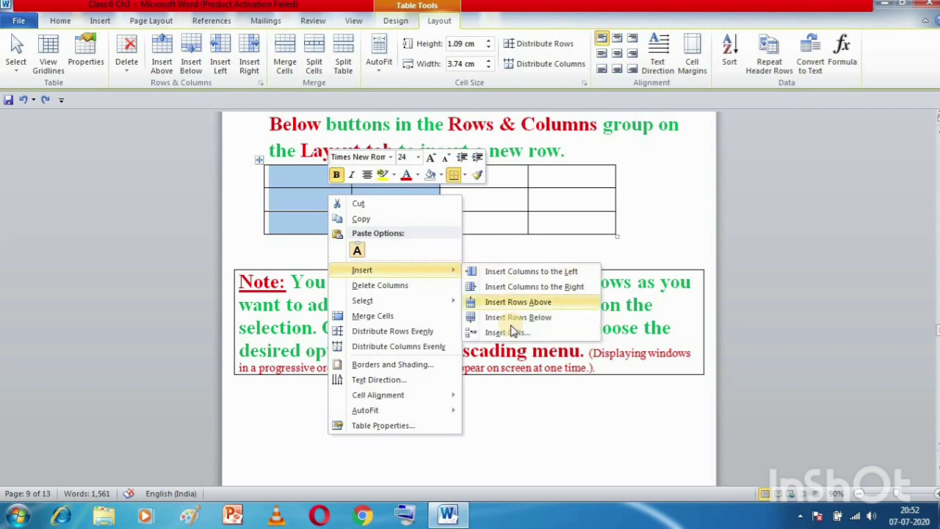
click(504, 275)
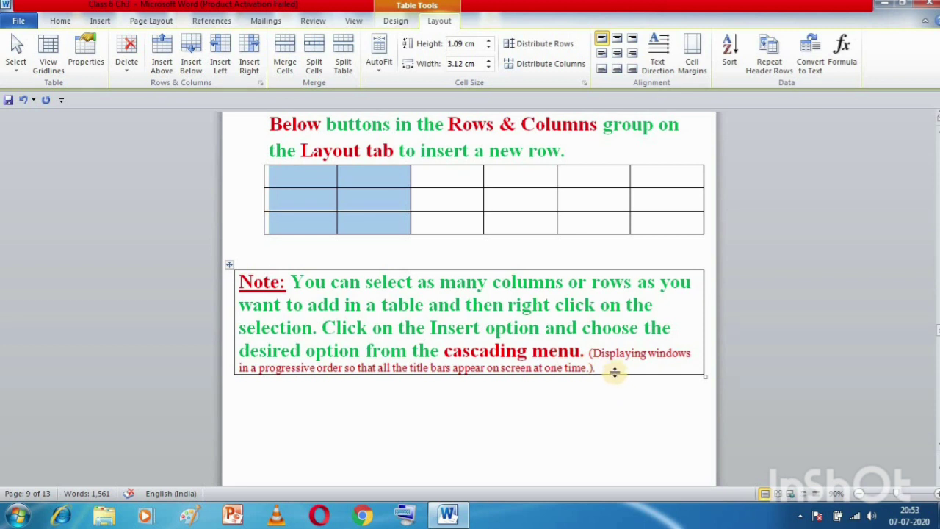
- Delete the second column of the table in the "DELETING ROWS AND COLUMNS" section
key(Down)
key(Down)
key(Down)
key(Down)
key(Down)
key(Down)
key(Down)
key(Down)
key(Down)
key(Down)
key(Down)
key(Down)
key(Down)
key(Down)
key(Down)
key(Down)
key(Down)
key(Down)
key(Down)
key(Down)
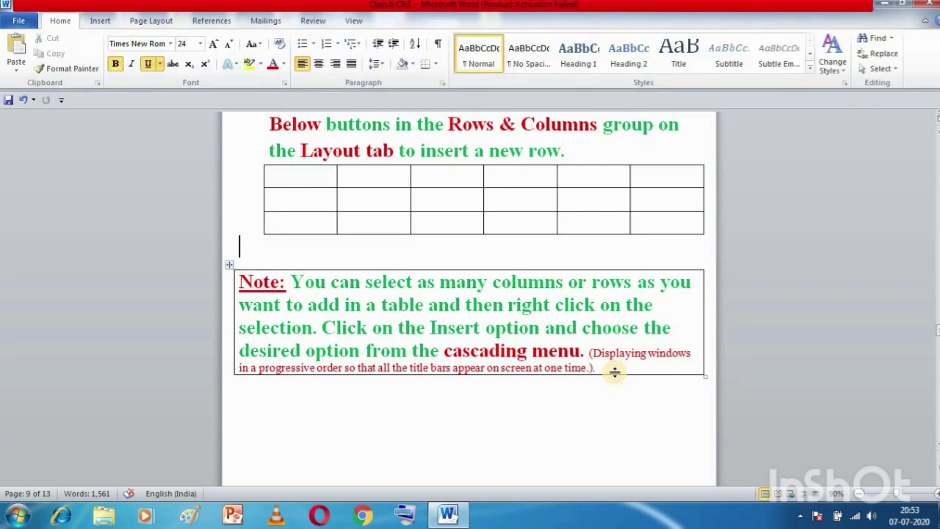
key(Down)
key(Down)
key(Down)
key(Down)
key(Down)
key(Down)
key(Down)
key(Down)
key(Down)
key(Down)
key(Down)
key(Down)
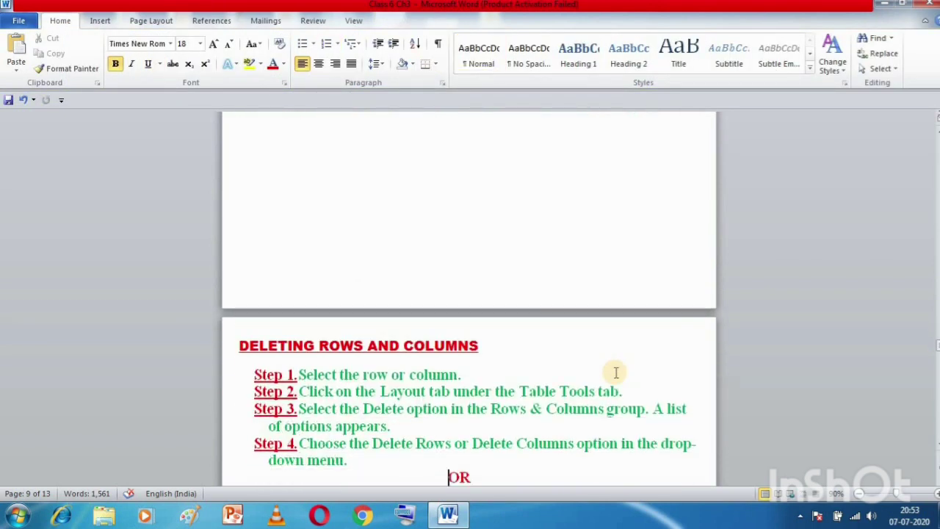
key(Down)
key(Down)
key(Down)
key(Down)
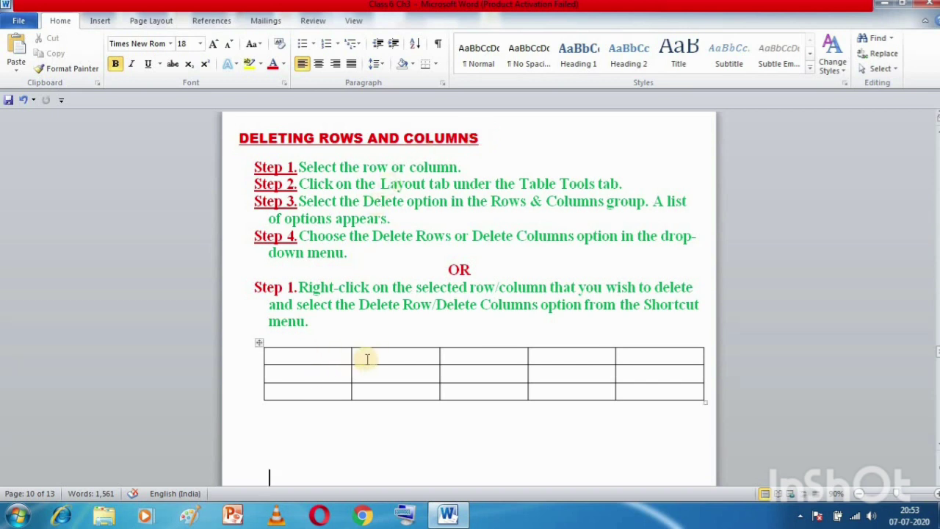
drag(365, 357, 372, 397)
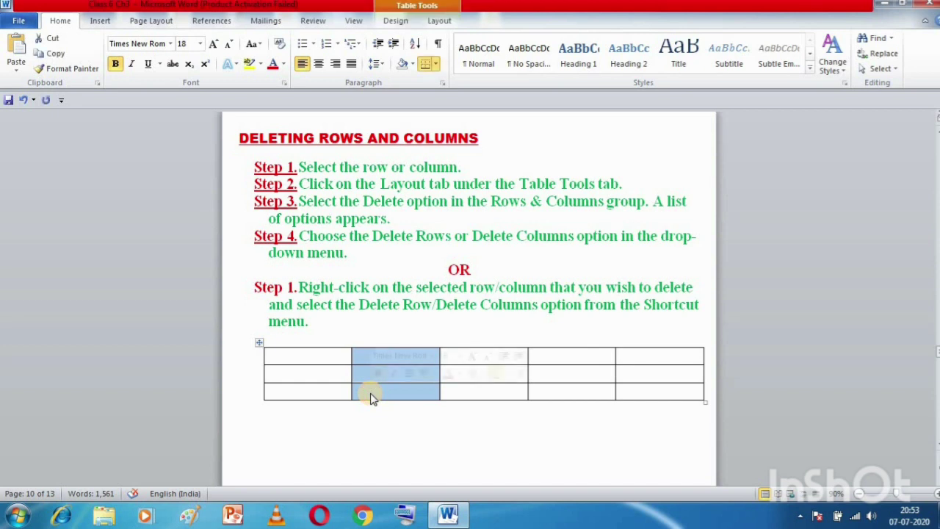
click(379, 338)
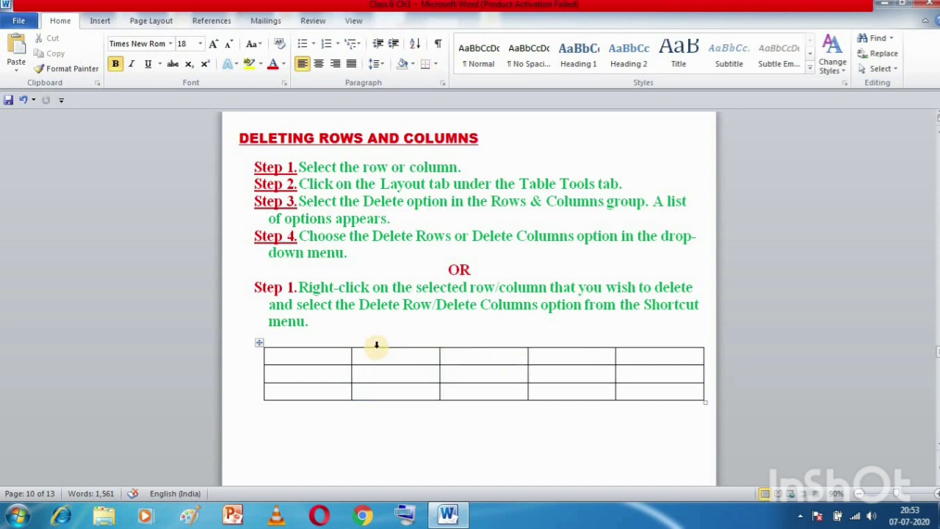
click(376, 344)
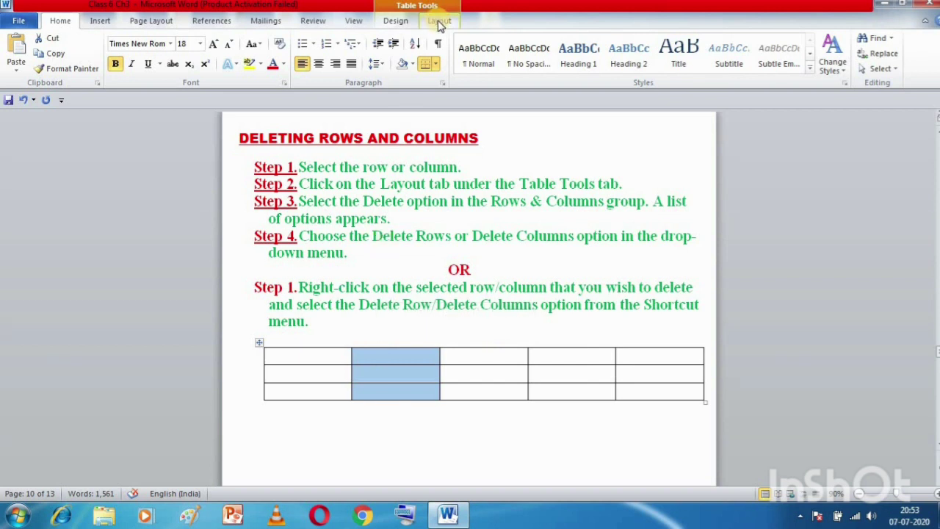
click(439, 22)
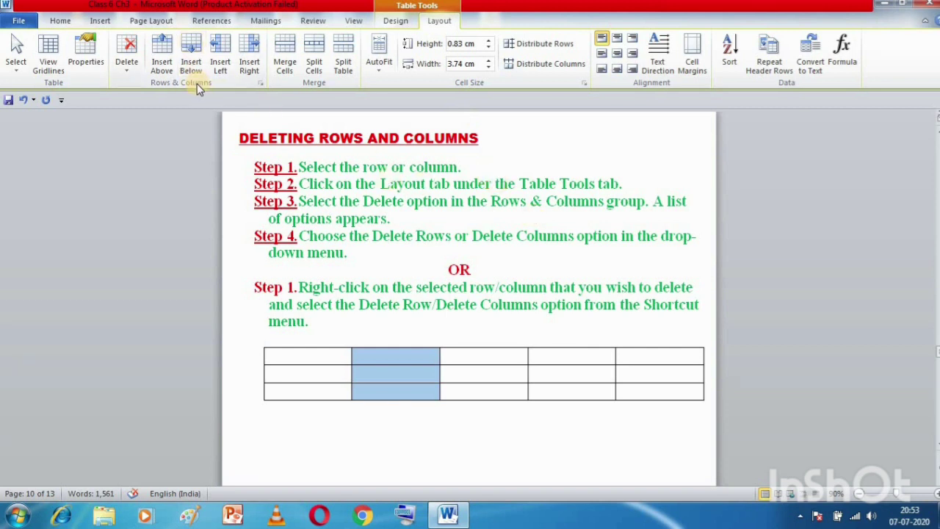
click(128, 75)
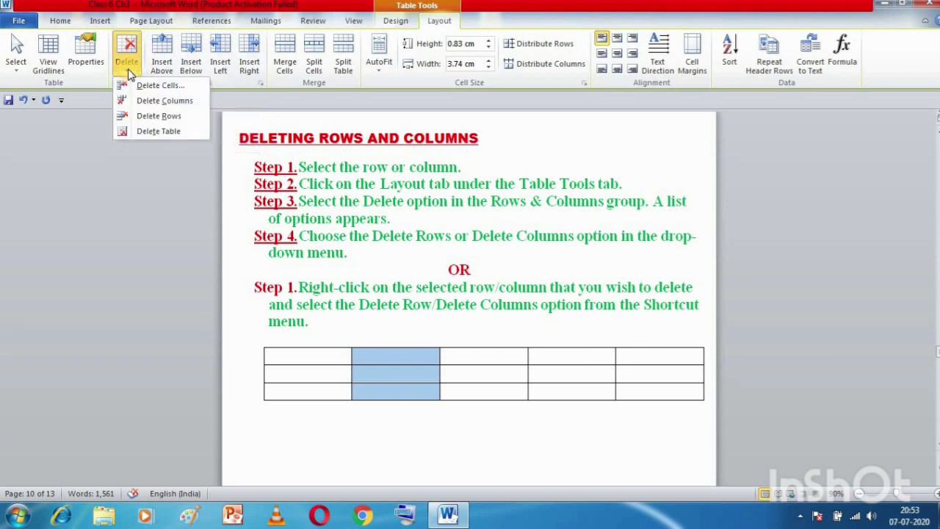
click(140, 107)
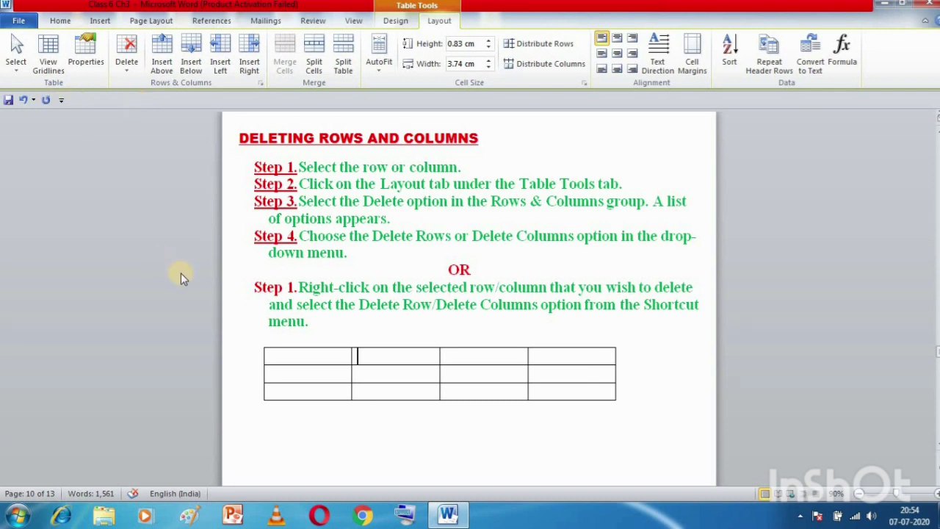
- Delete the first row of the table under the row and column deletion steps
click(265, 360)
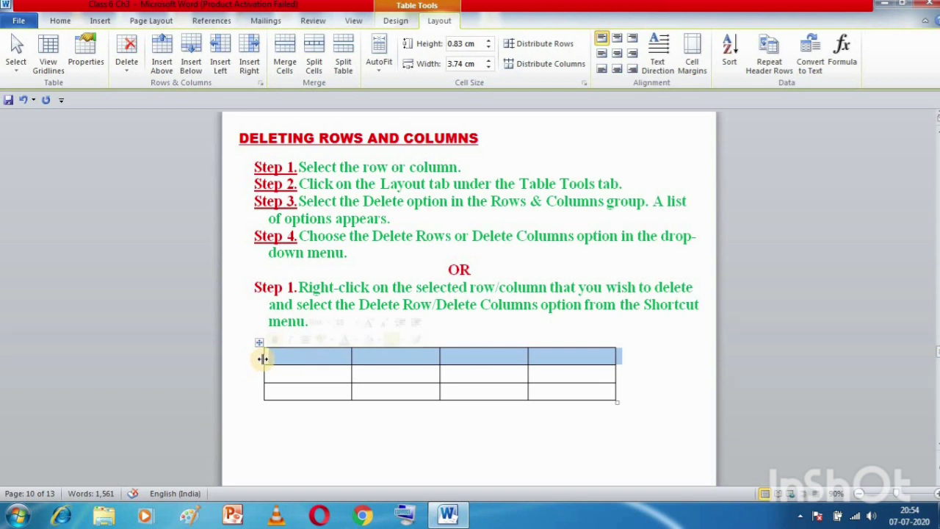
drag(265, 359, 554, 349)
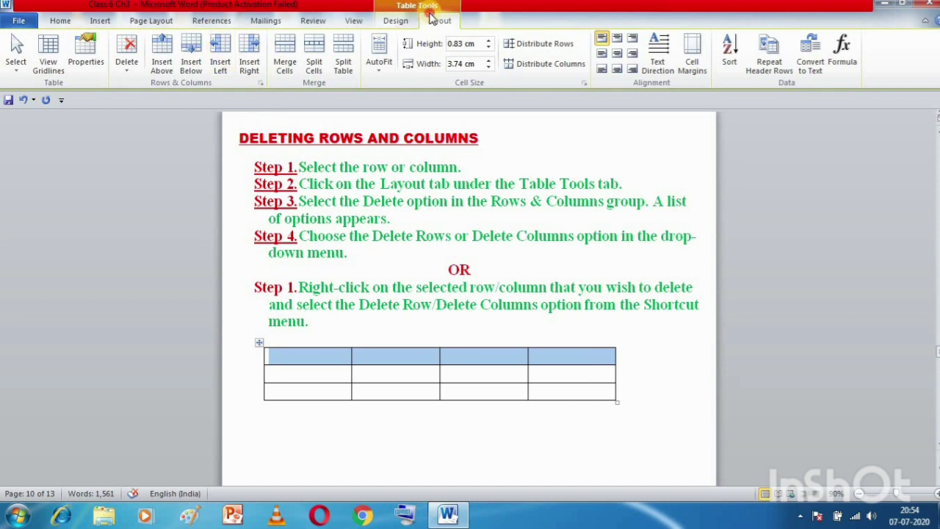
click(410, 24)
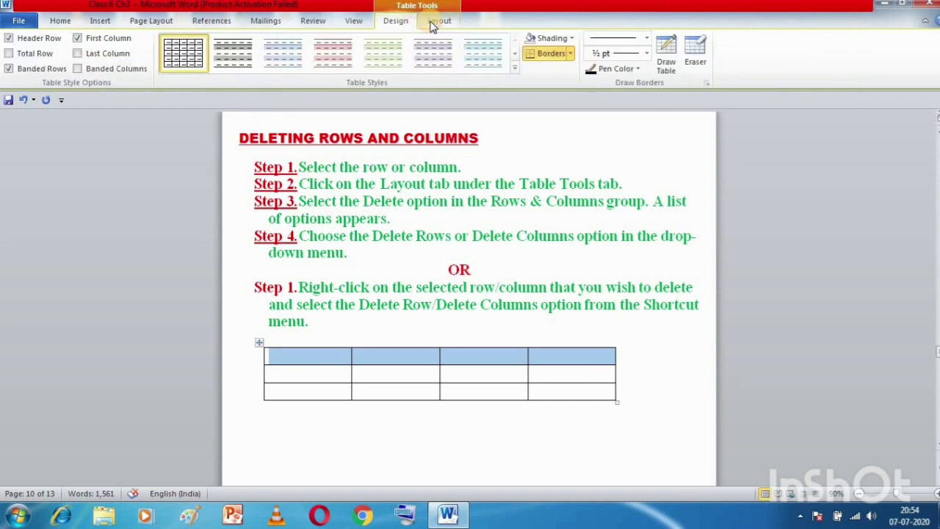
click(434, 22)
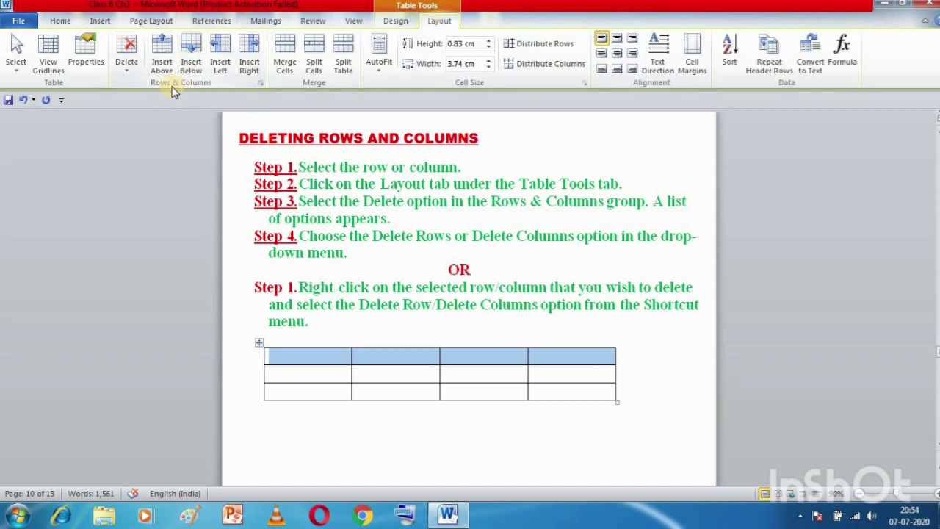
click(132, 68)
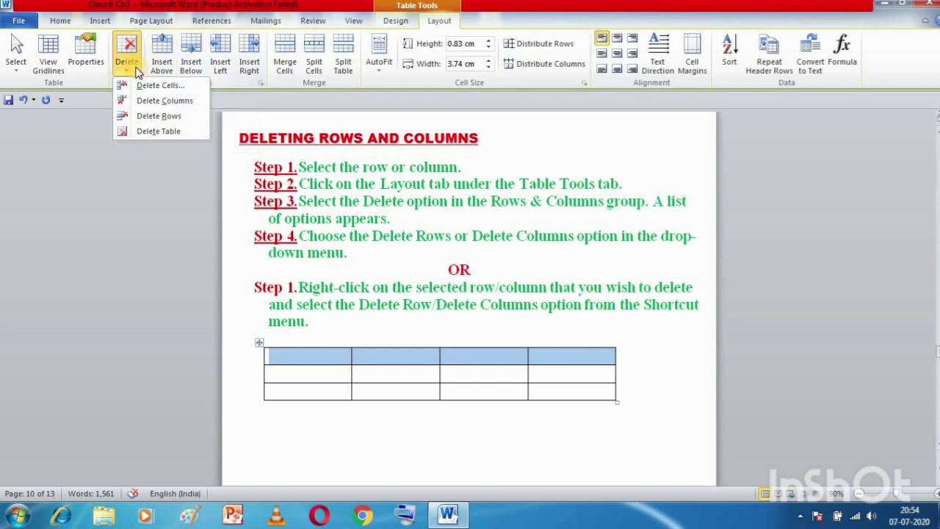
click(151, 116)
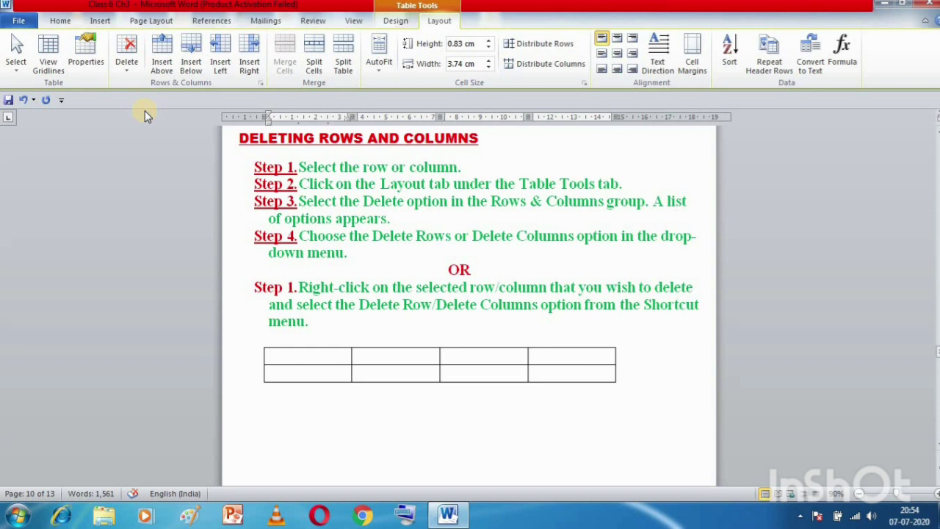
- Undo the deletion of the table's first row and clear the selection
key(ctrl+z)
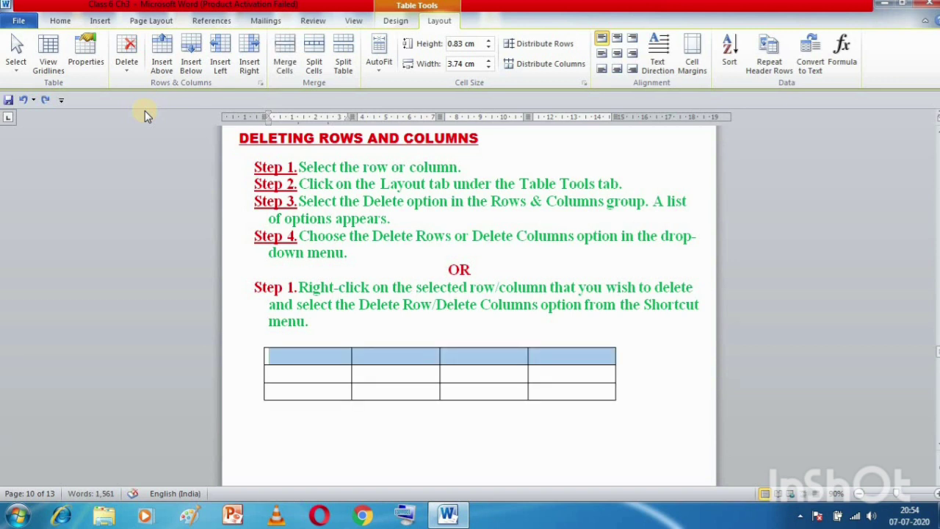
click(323, 391)
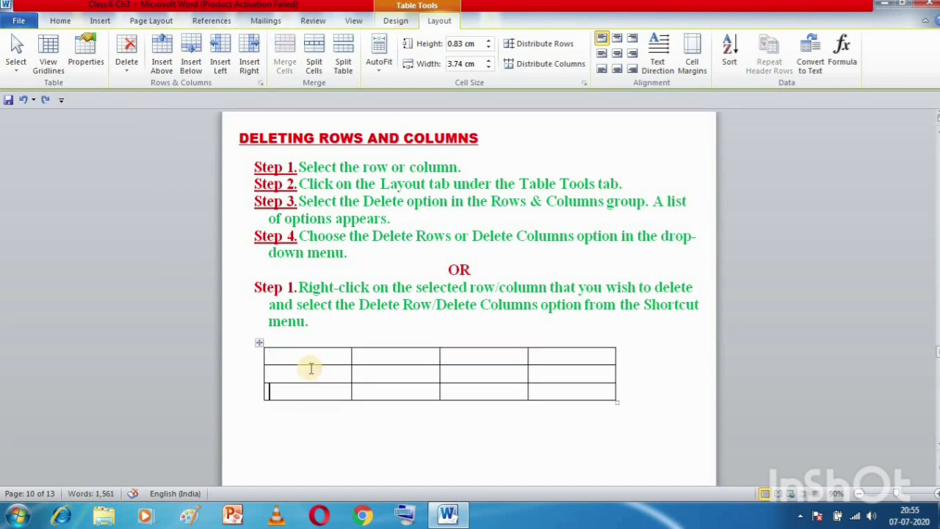
- Delete the first row and the second column of the table under the deletion steps
click(264, 357)
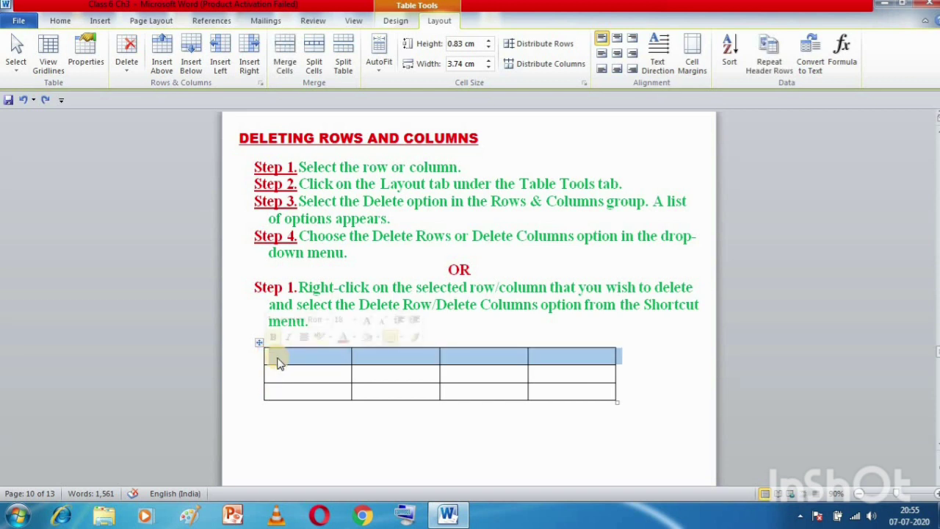
right_click(279, 361)
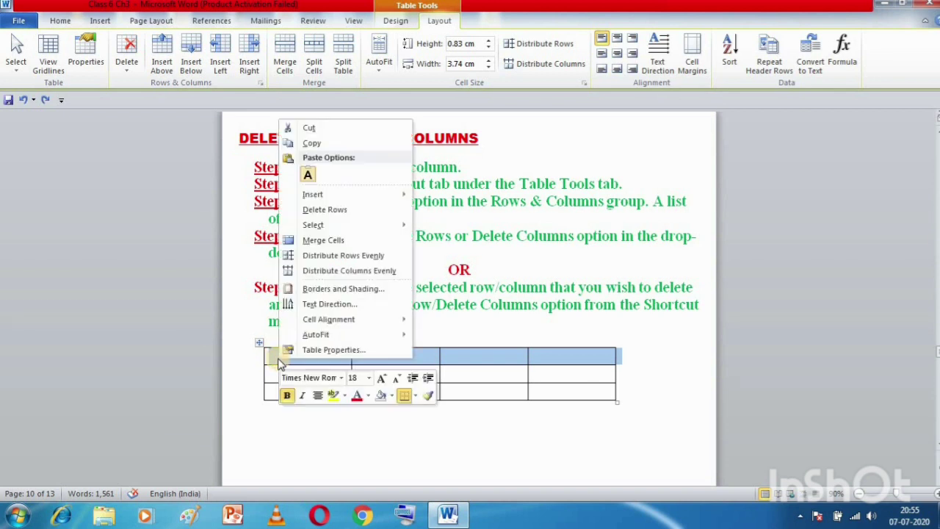
click(338, 212)
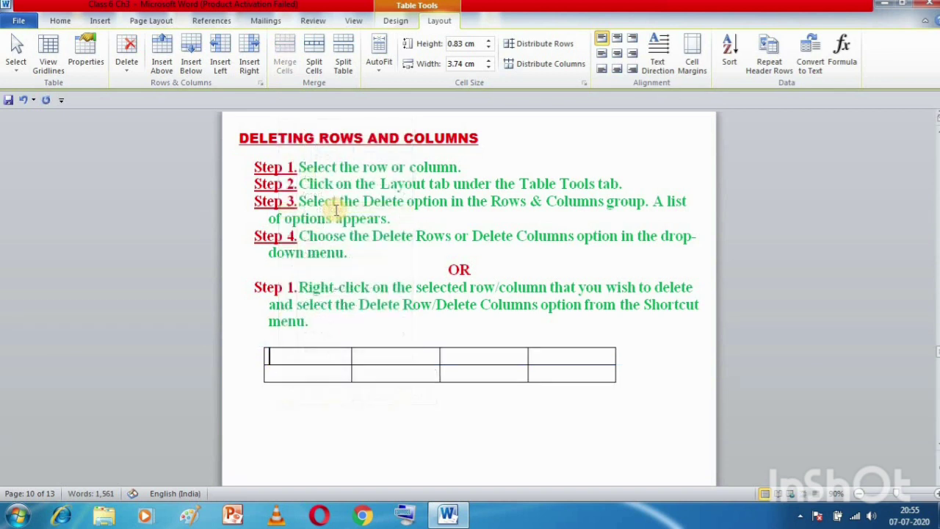
click(398, 344)
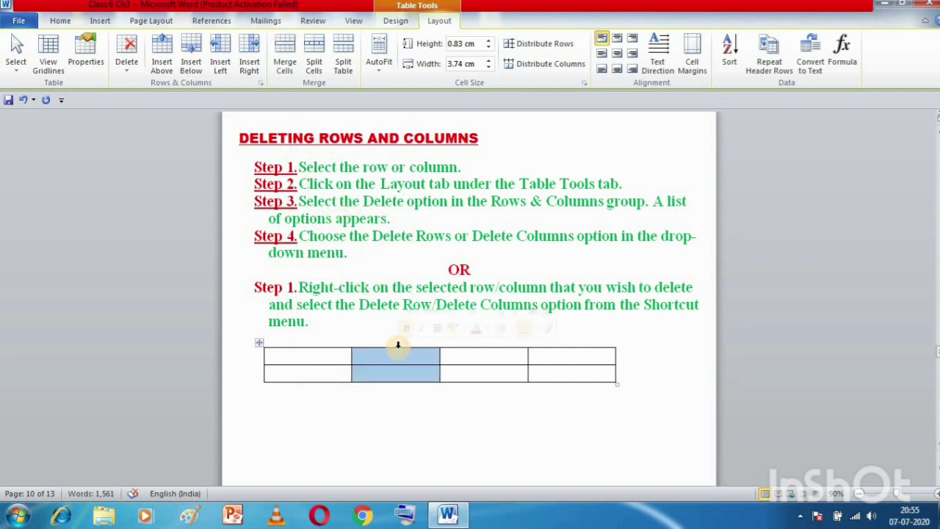
right_click(397, 356)
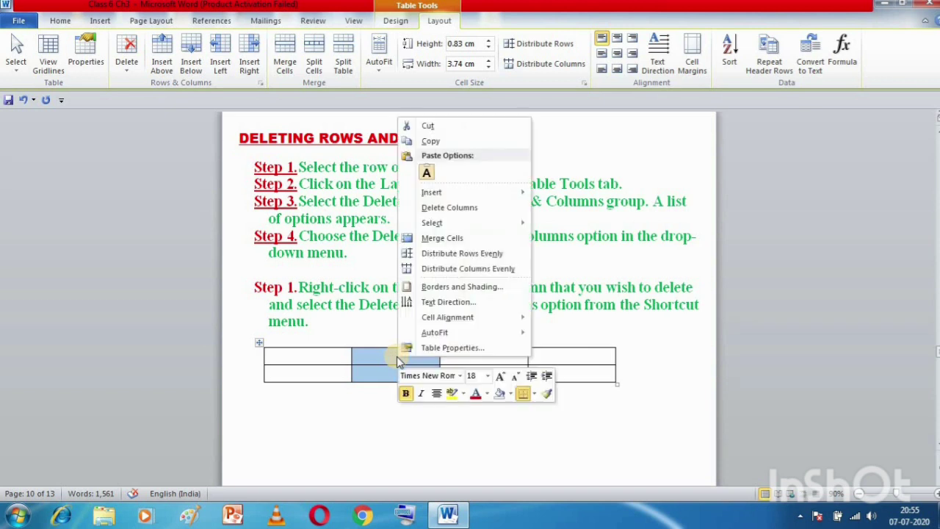
click(439, 209)
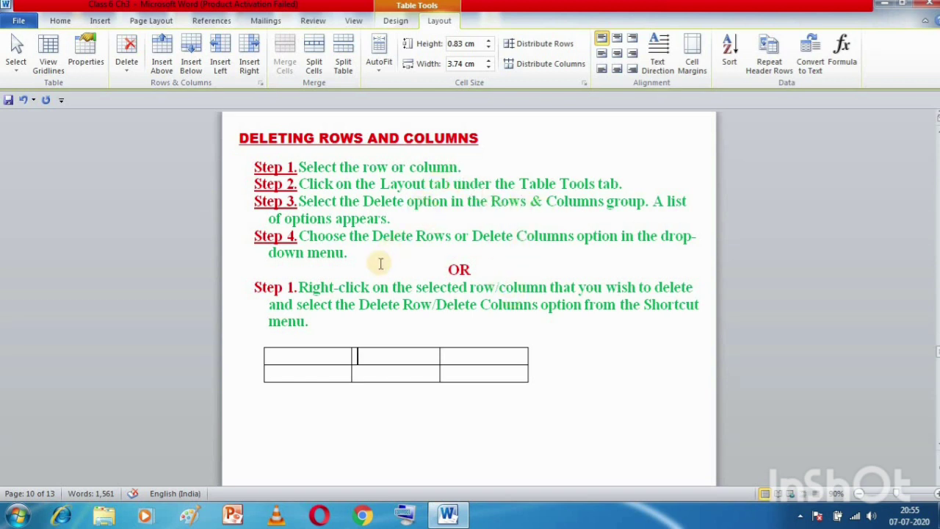
drag(365, 253, 299, 179)
drag(312, 322, 316, 289)
- Insert a blank line above the "FORMATTING A TABLE" heading to push it onto the next page
click(596, 382)
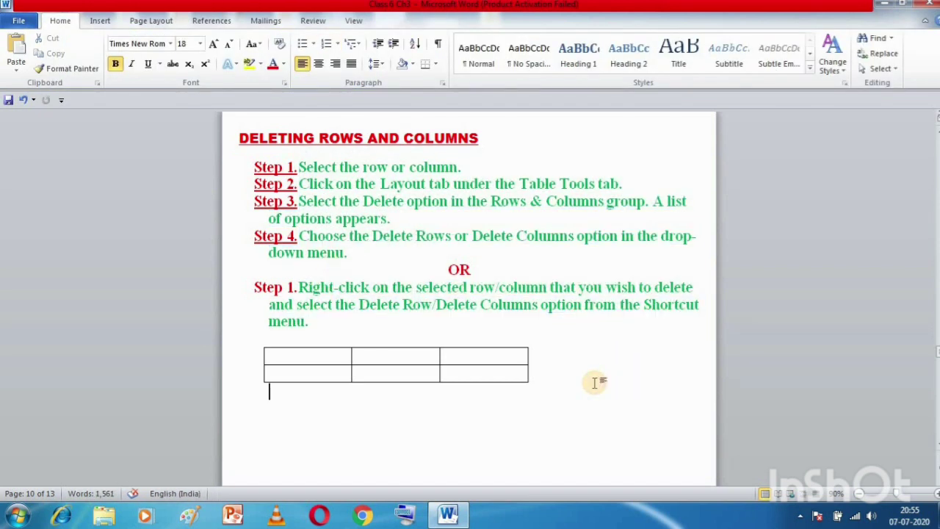
key(Return)
key(Return)
key(Return)
key(Return)
key(Return)
key(Return)
key(Return)
key(Return)
key(Return)
key(Return)
key(Return)
key(Return)
key(Return)
key(Return)
key(Down)
key(Down)
key(Down)
key(Down)
key(Down)
key(Down)
key(Down)
key(Down)
key(Down)
key(Down)
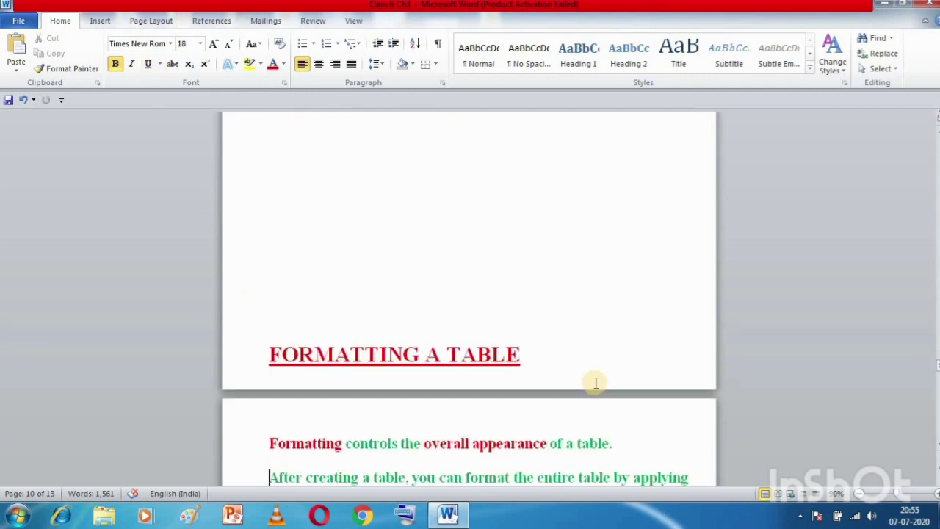
key(Up)
key(Up)
key(Up)
key(Up)
key(Up)
key(Up)
key(Up)
key(Up)
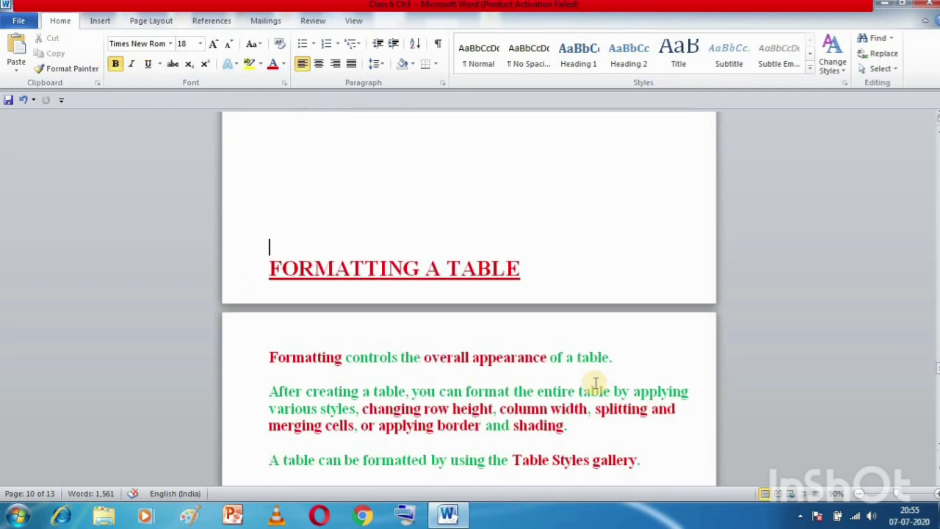
key(Return)
key(Down)
key(Down)
key(Down)
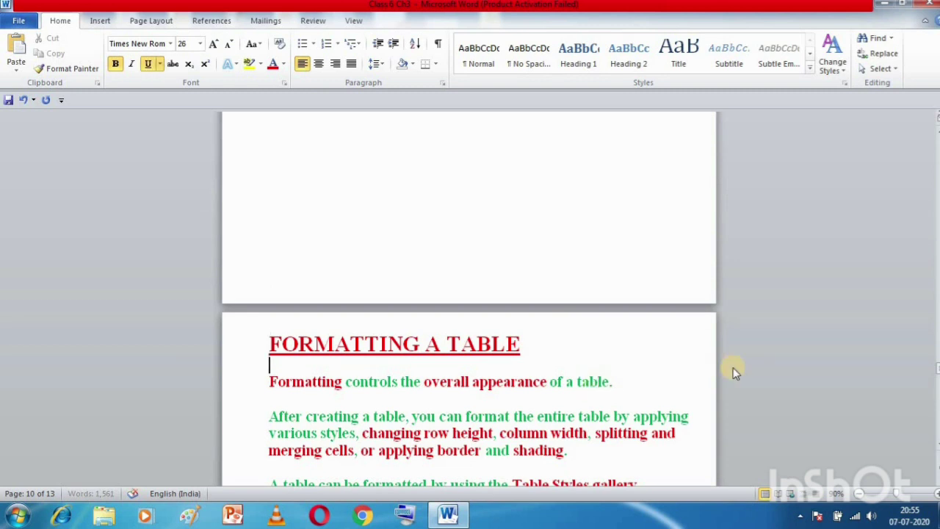
- Remove the left indent of the "FORMATTING A TABLE" heading
key(Up)
key(Up)
key(BackSpace)
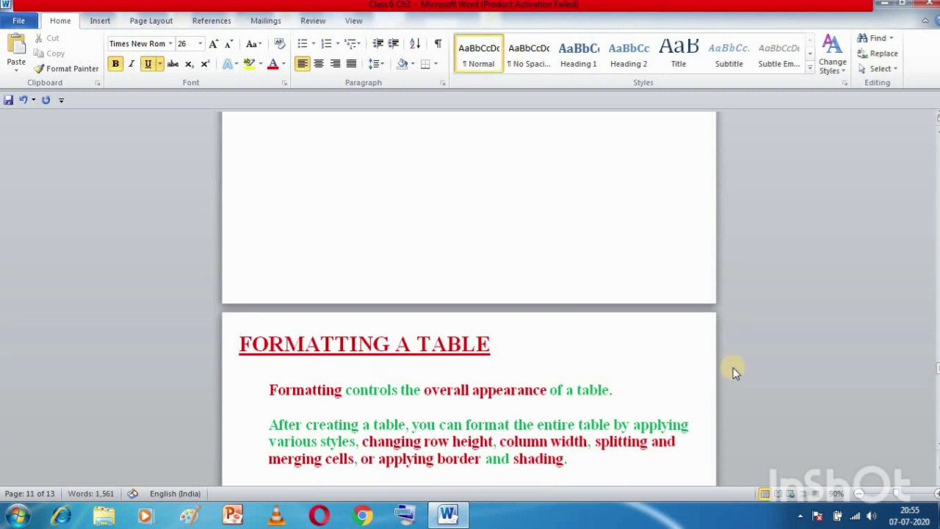
- Read through the introduction of the "FORMATTING A TABLE" section down to its first numbered step
key(Down)
key(Down)
key(Down)
key(Down)
key(Down)
key(Down)
key(Down)
key(Down)
key(Down)
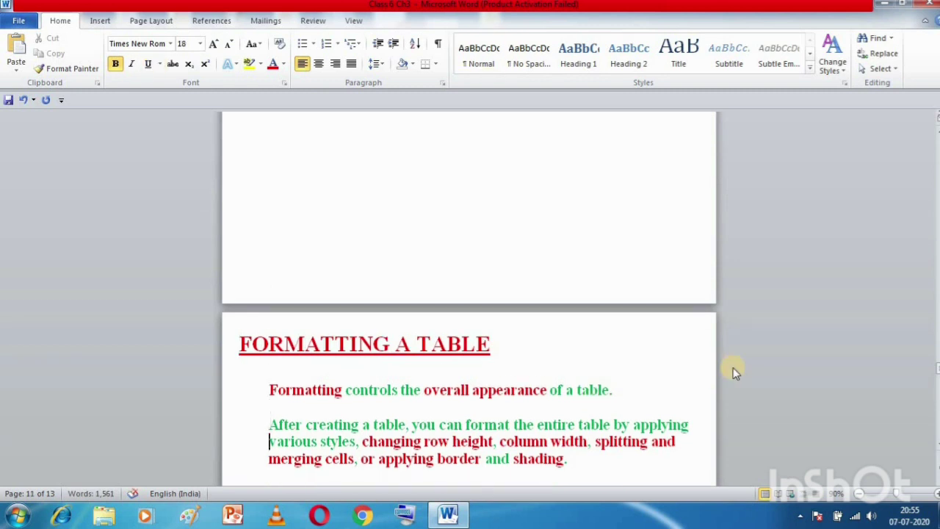
key(Down)
key(Down)
key(Down)
key(Down)
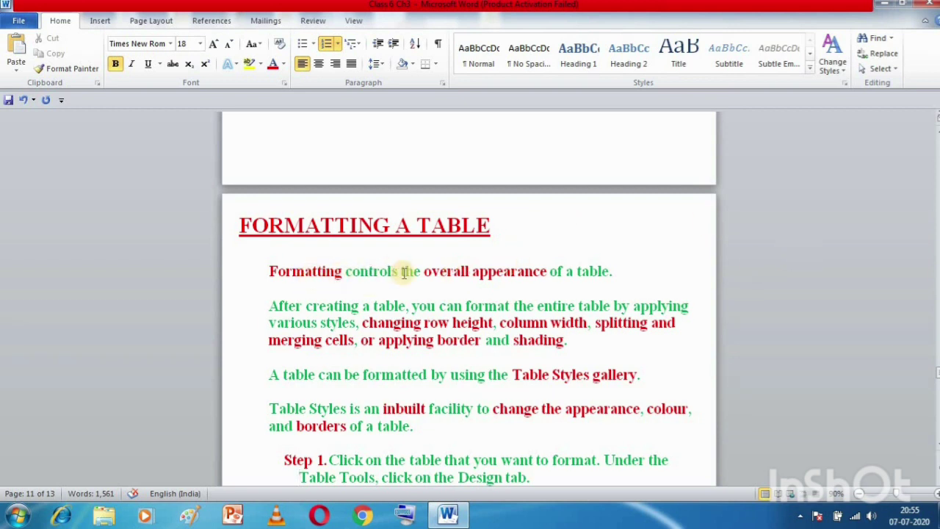
- Read through the "FORMATTING A TABLE" introduction and its two numbered steps down to the NOTE below the sample table
drag(425, 271, 547, 269)
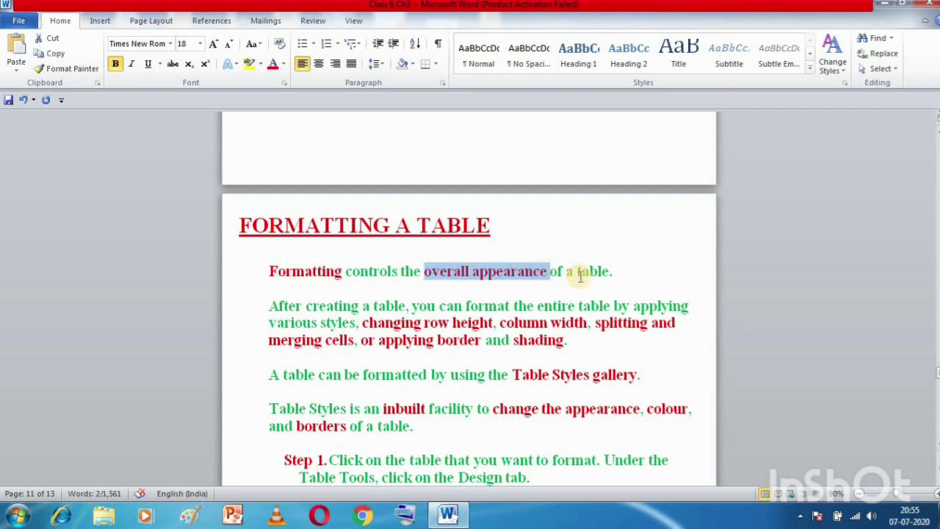
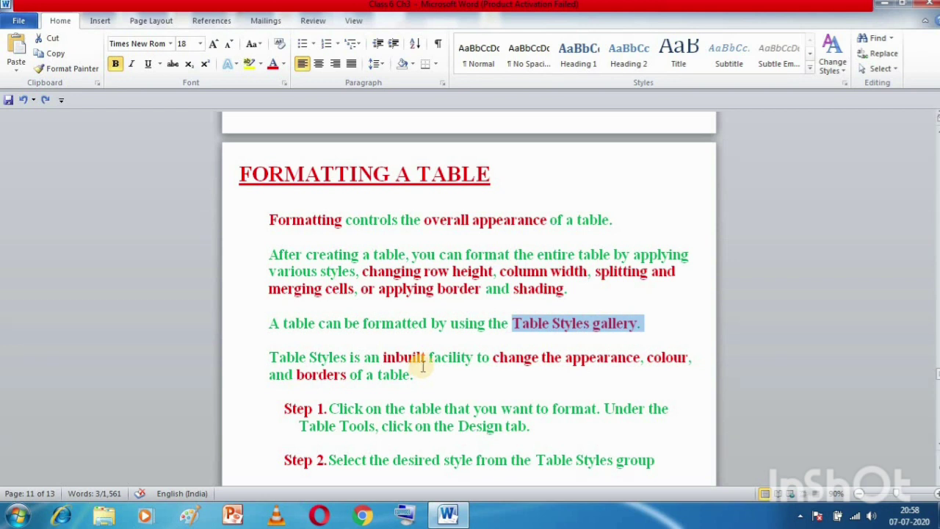
click(425, 357)
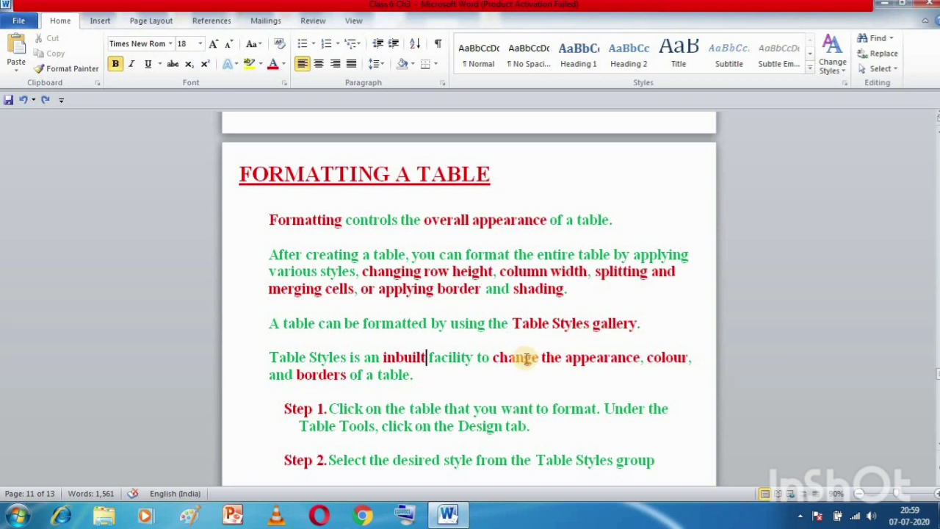
key(Down)
key(Down)
key(Down)
key(Down)
key(Down)
key(Down)
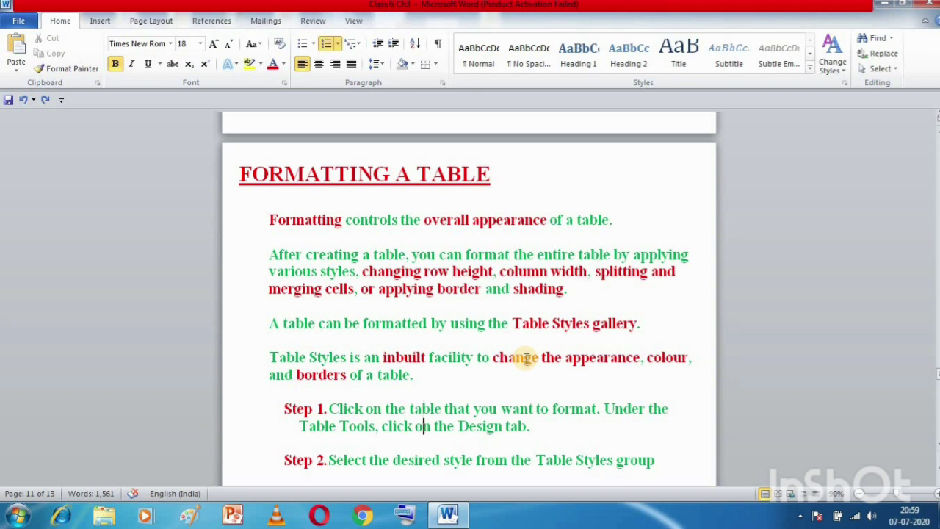
key(Down)
key(Down)
key(Down)
key(Down)
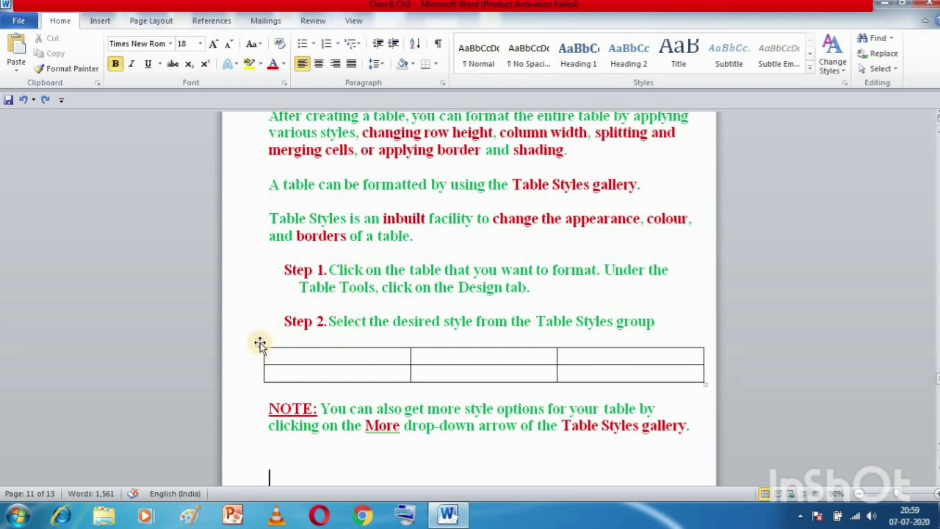
- Try the built-in red table style with a solid header row on the whole table under Step 2, and undo it
click(260, 343)
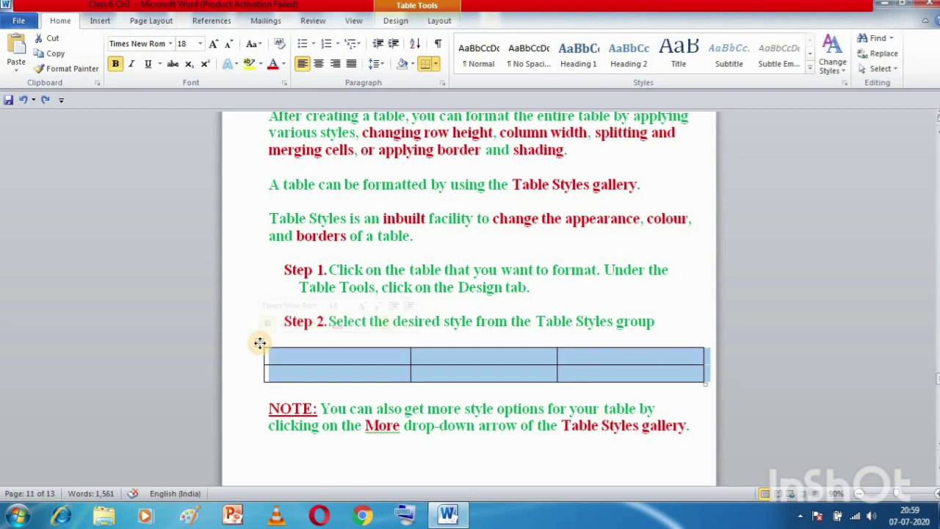
click(253, 285)
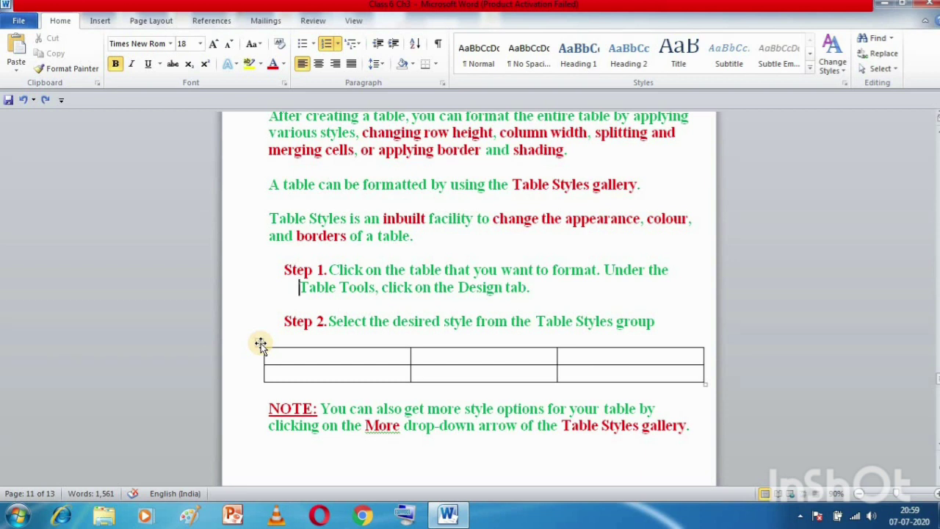
click(261, 343)
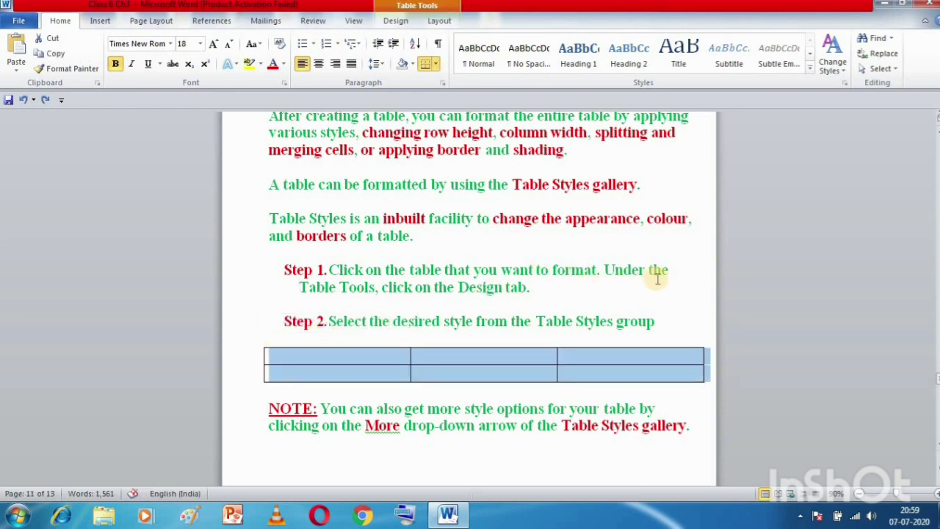
click(397, 23)
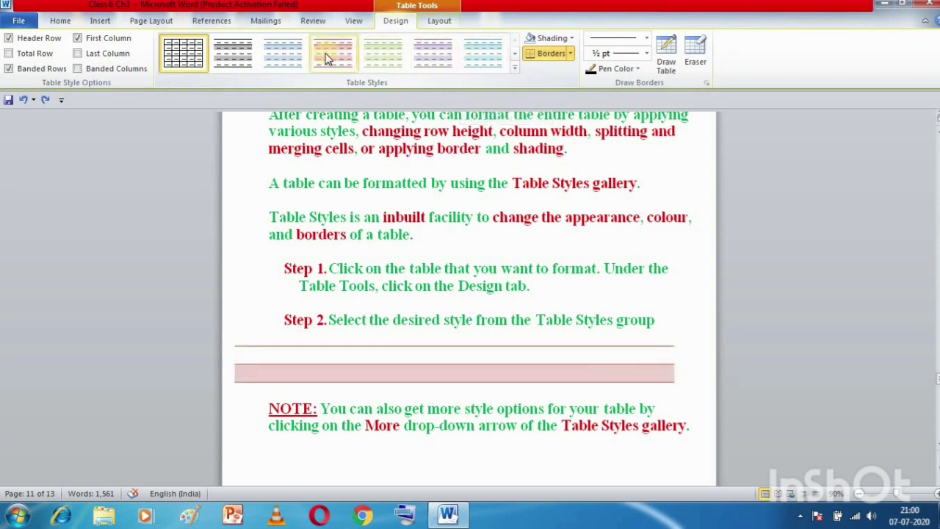
click(515, 54)
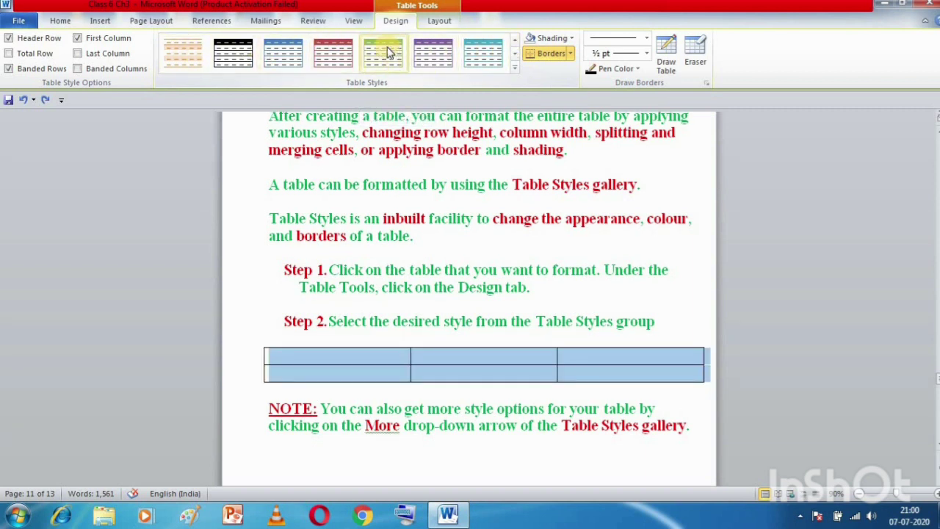
click(332, 59)
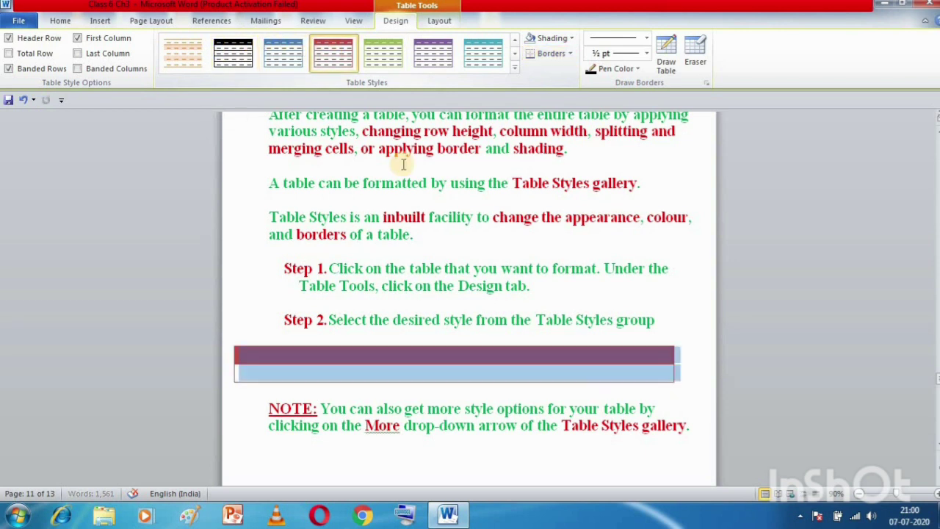
click(604, 336)
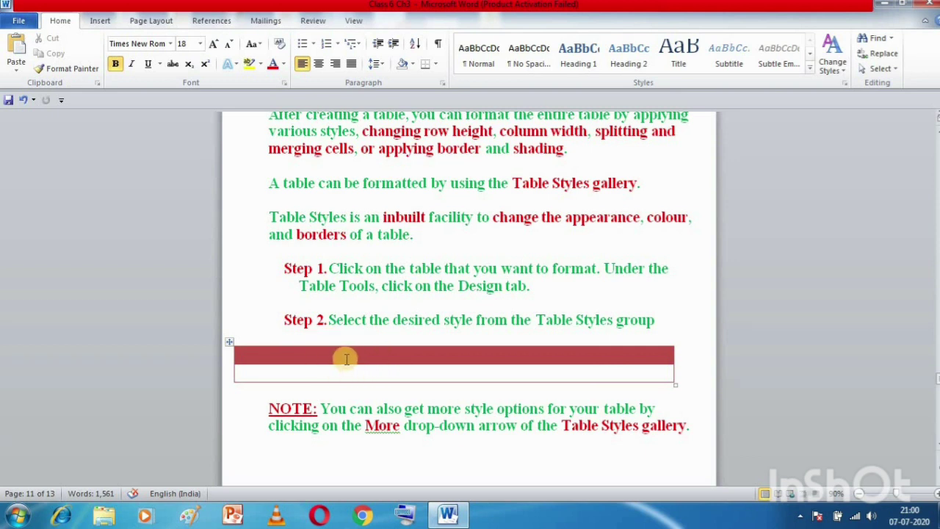
key(ctrl+z)
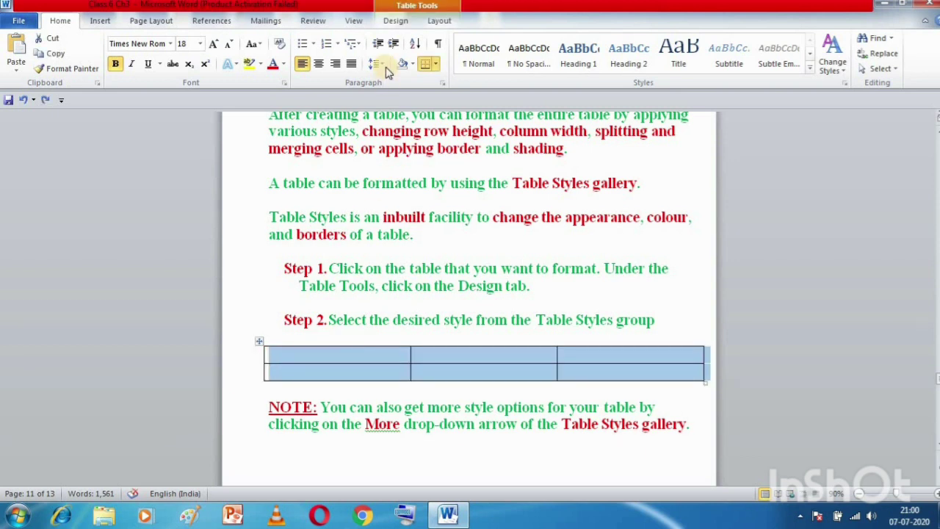
- Apply the light purple banded style to the table under Step 2, and replace it with the teal style with a solid header row
click(397, 21)
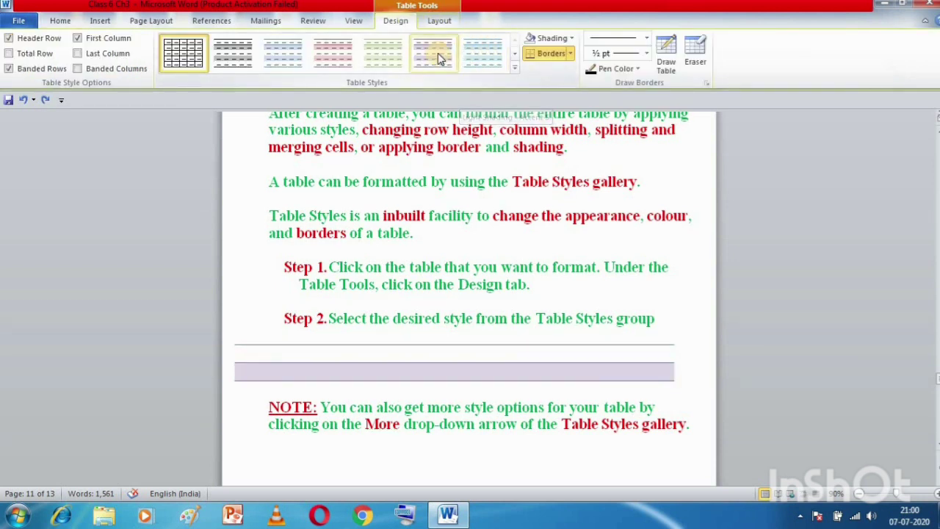
click(438, 53)
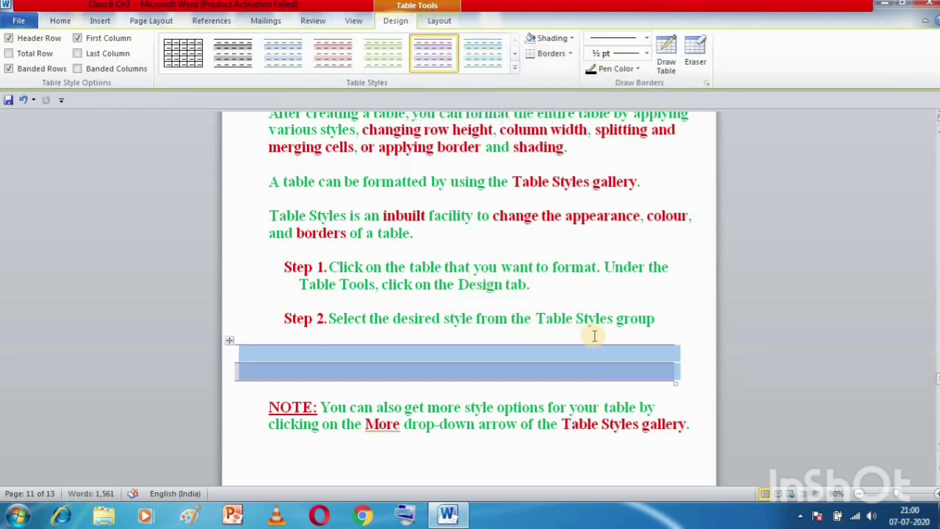
key(ctrl+z)
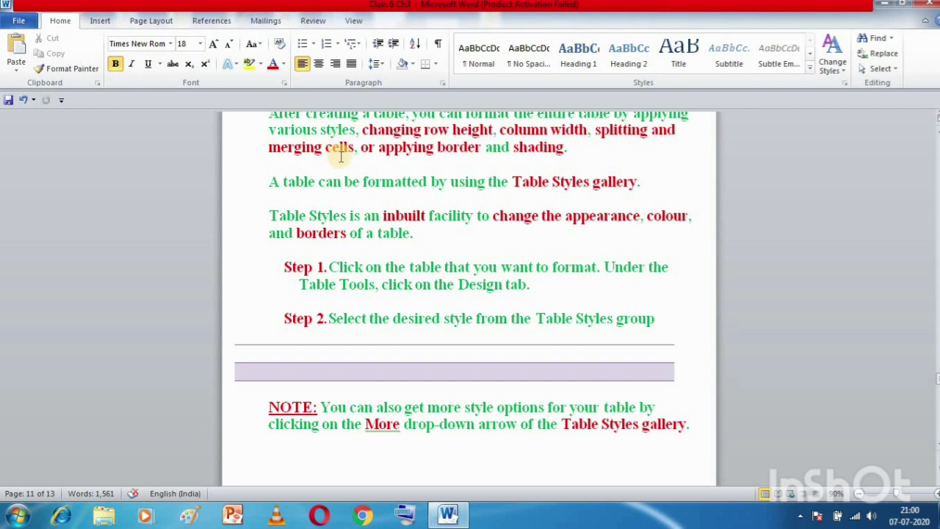
click(232, 341)
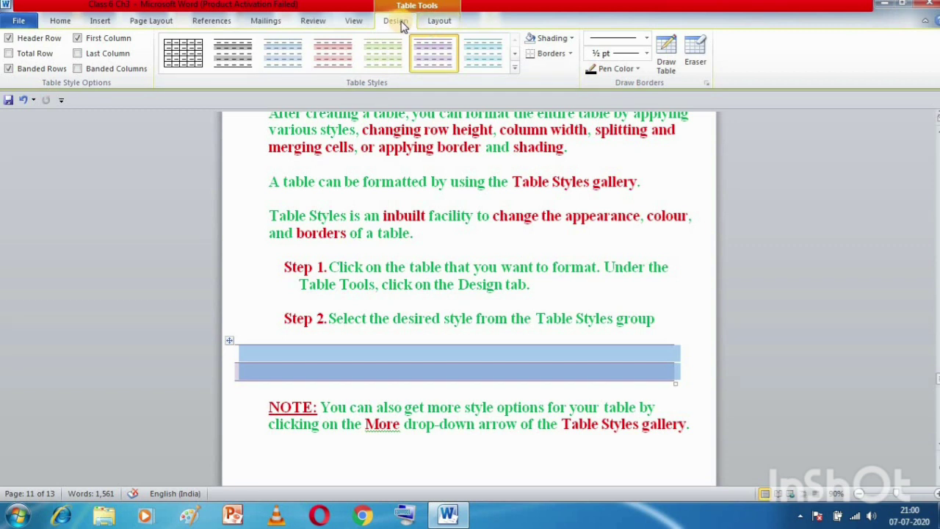
click(514, 52)
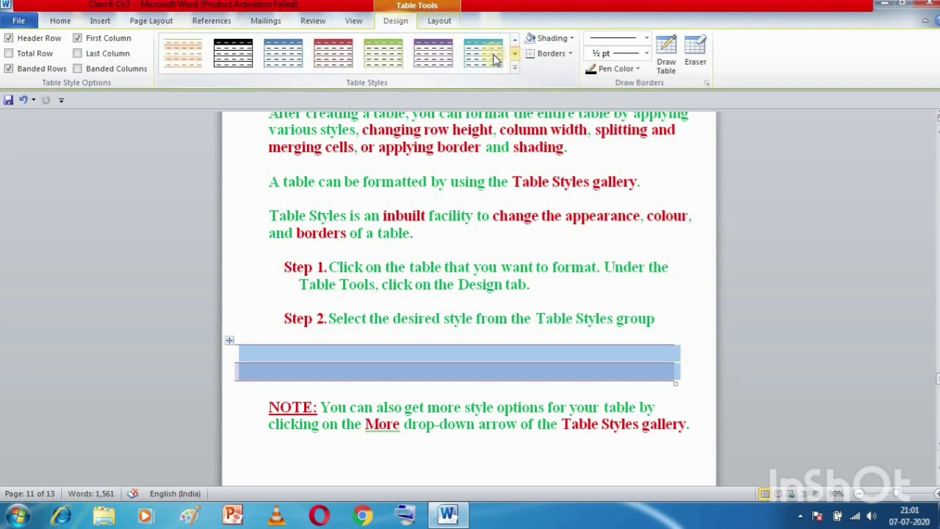
click(485, 59)
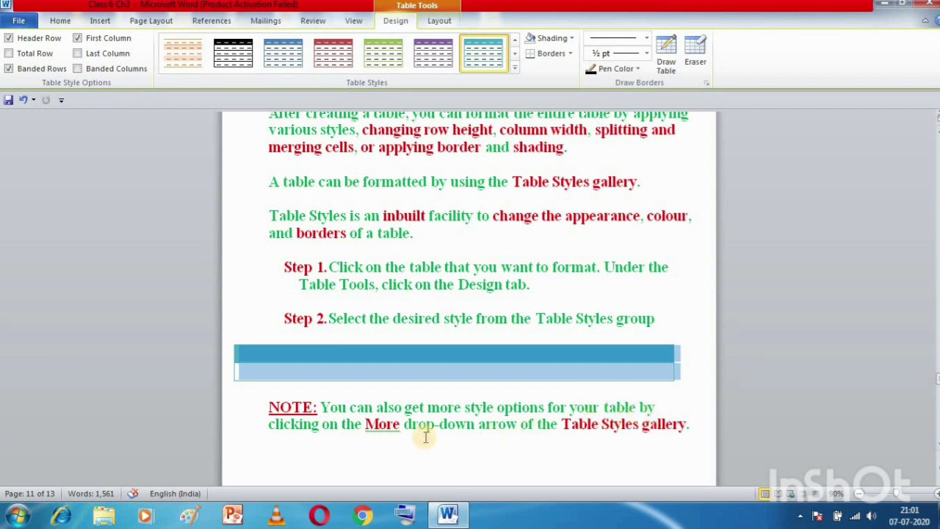
- Apply the purple built-in style with solid header row and first column and white cell borders from the full Table Styles gallery
click(515, 71)
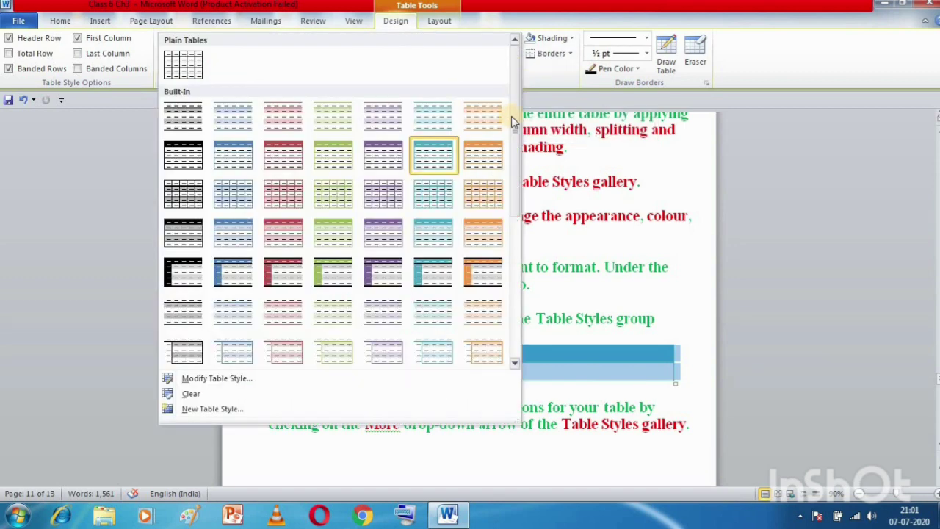
drag(516, 133, 513, 300)
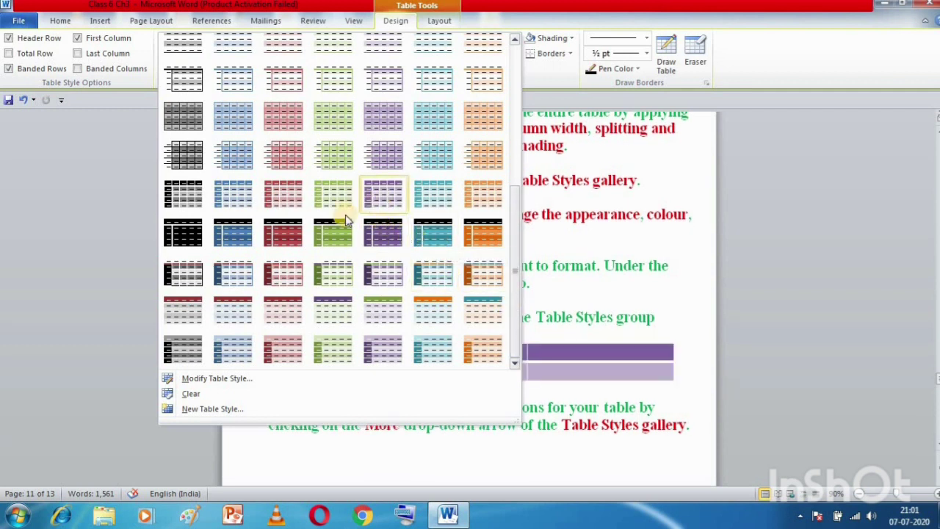
click(388, 193)
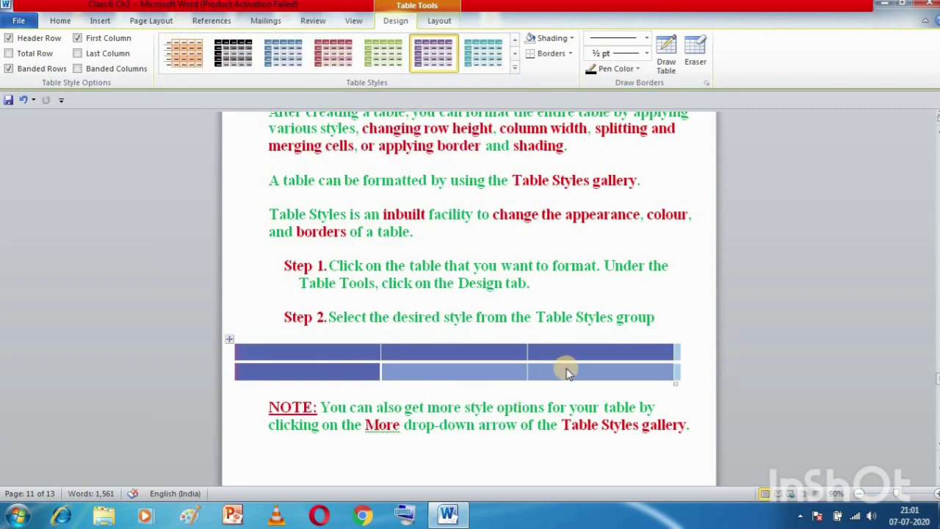
click(548, 390)
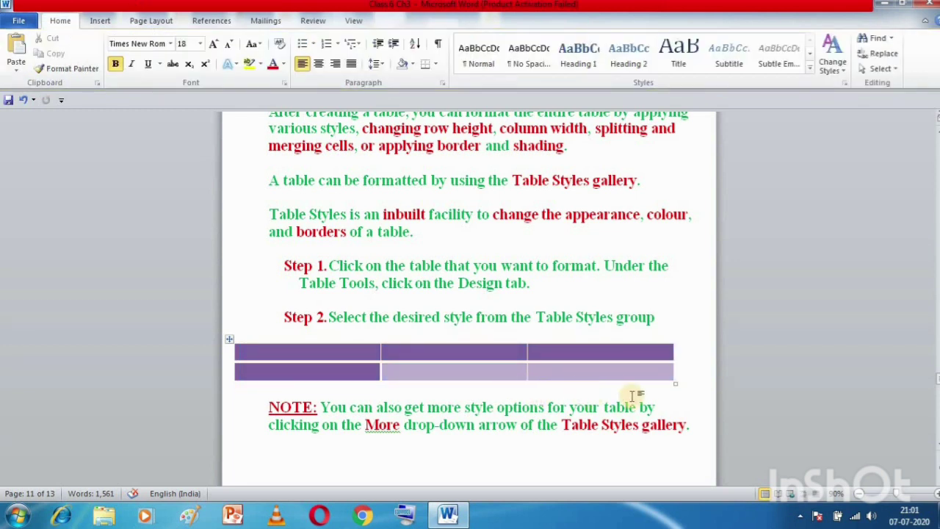
click(343, 356)
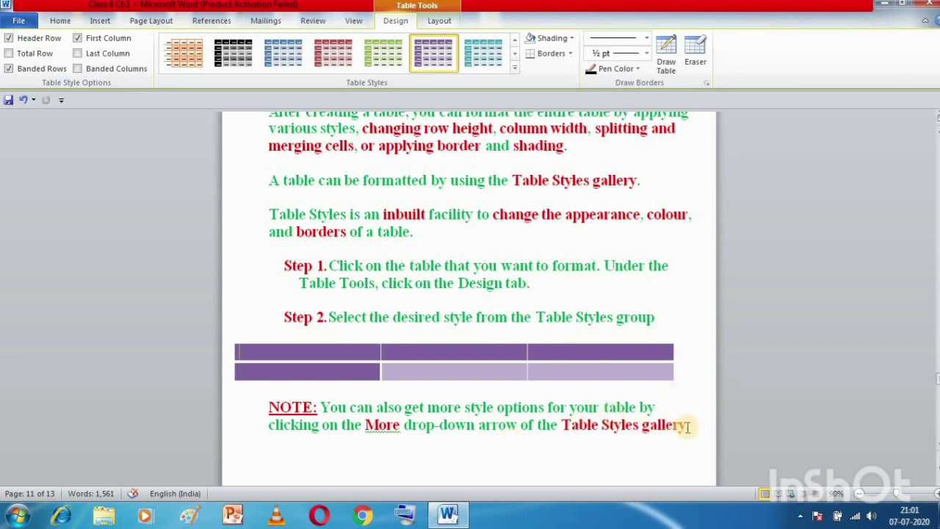
- Restyle the whole table under Step 2 with the light green banded built-in style that leaves the header row unfilled
drag(684, 426, 563, 426)
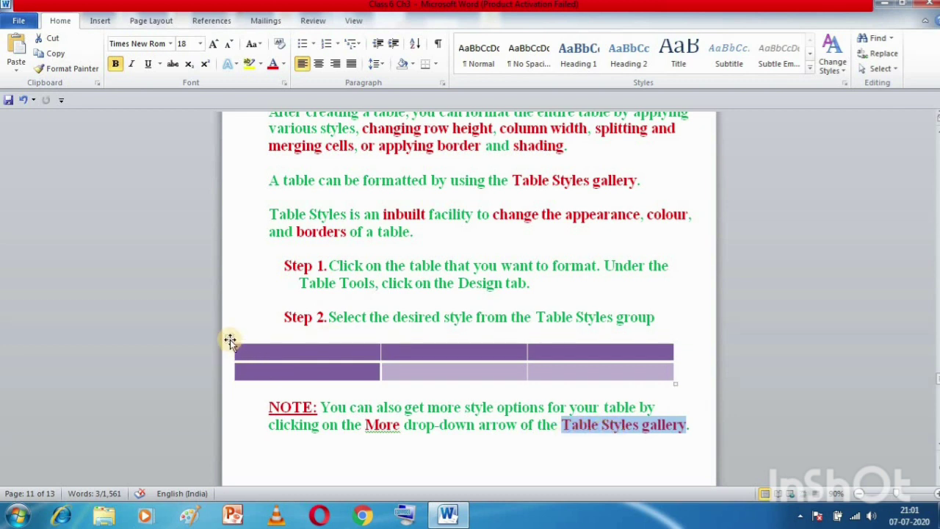
click(229, 341)
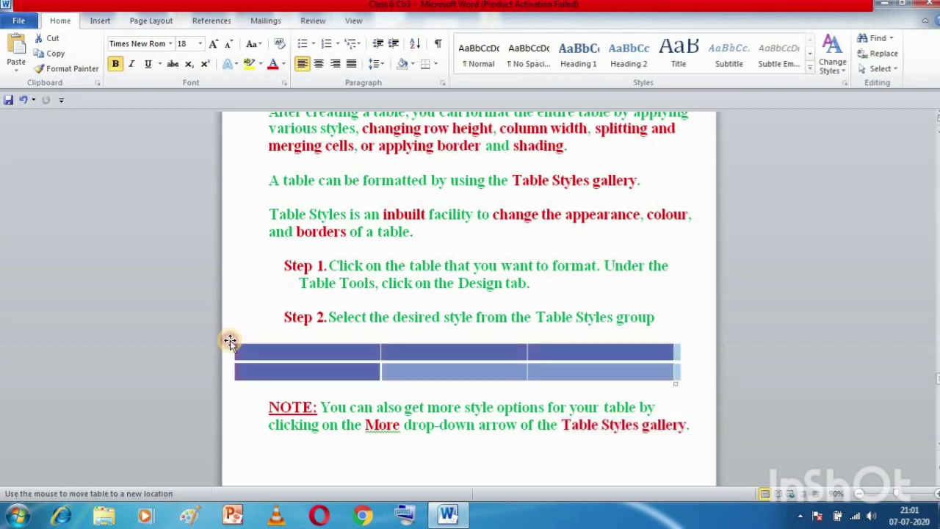
click(229, 338)
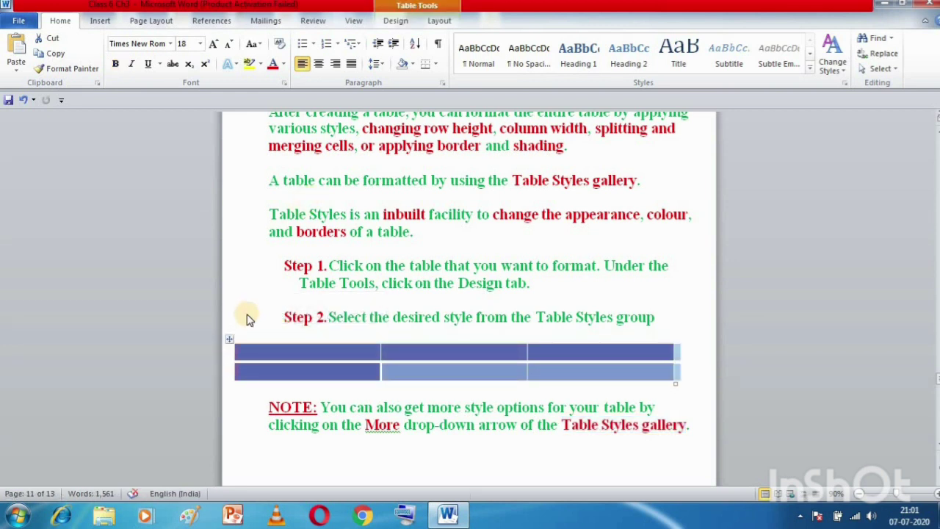
click(408, 22)
click(517, 70)
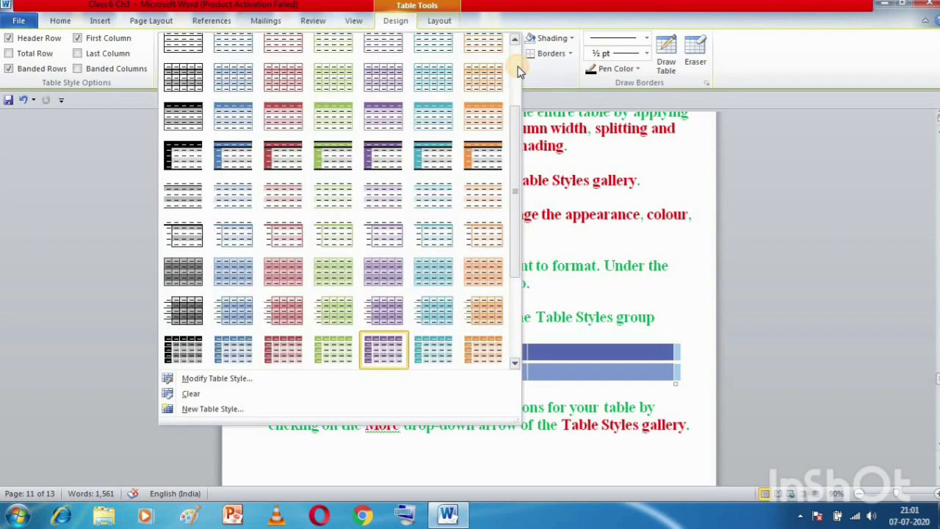
drag(519, 117, 524, 42)
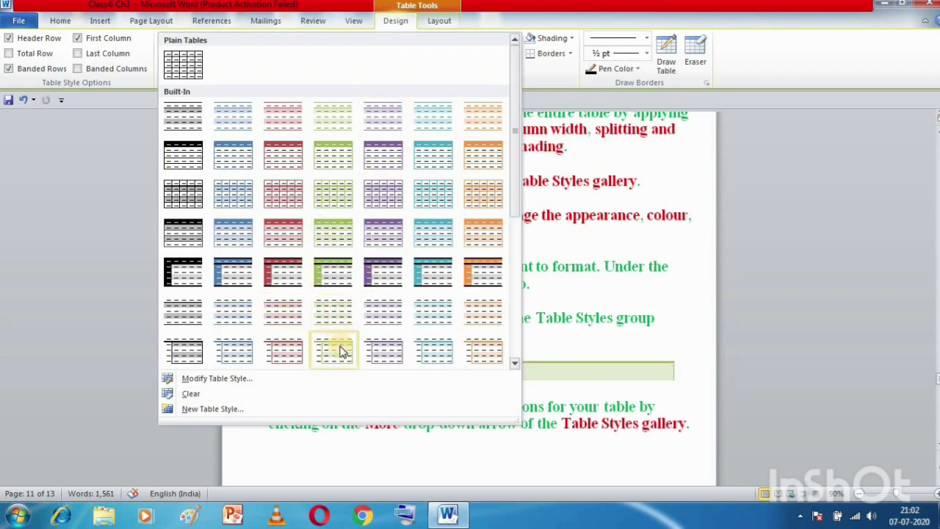
click(348, 324)
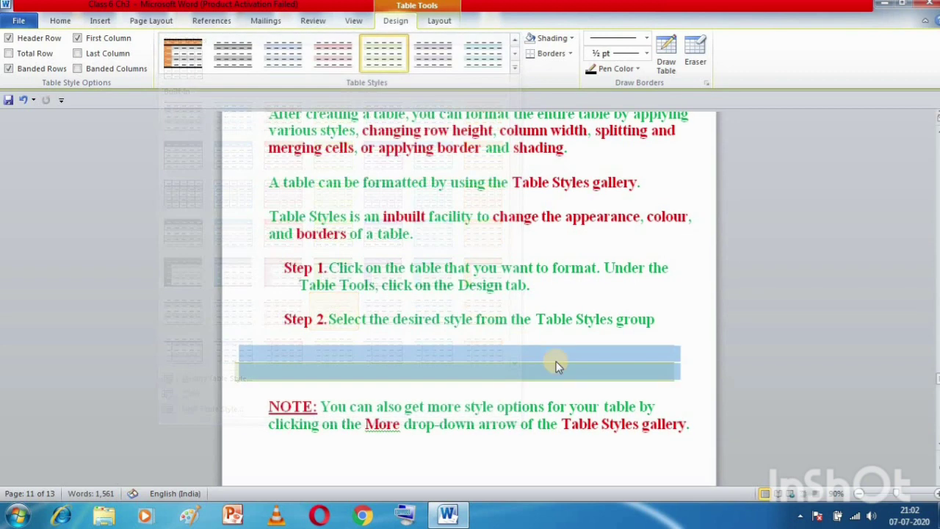
click(615, 335)
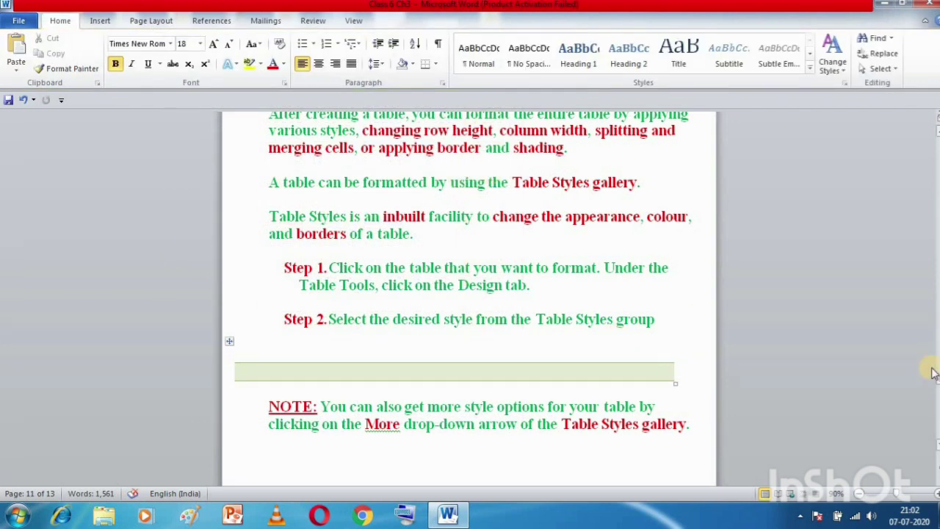
- Go on to the "CHANGING ROW HEIGHT" section and read its introduction and numbered steps down to Step 5
click(689, 428)
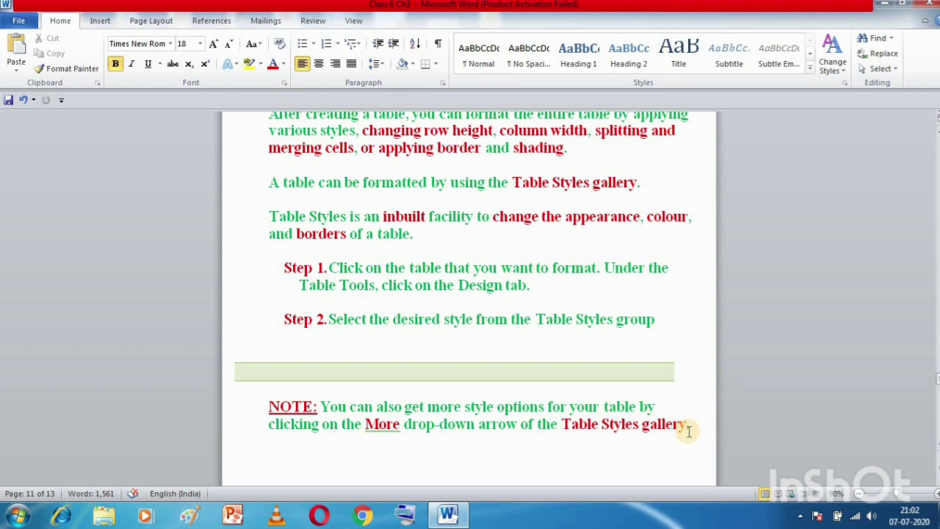
key(Return)
key(Return)
key(Return)
key(Return)
key(Return)
key(Return)
key(Return)
key(Return)
key(Return)
key(Return)
key(Return)
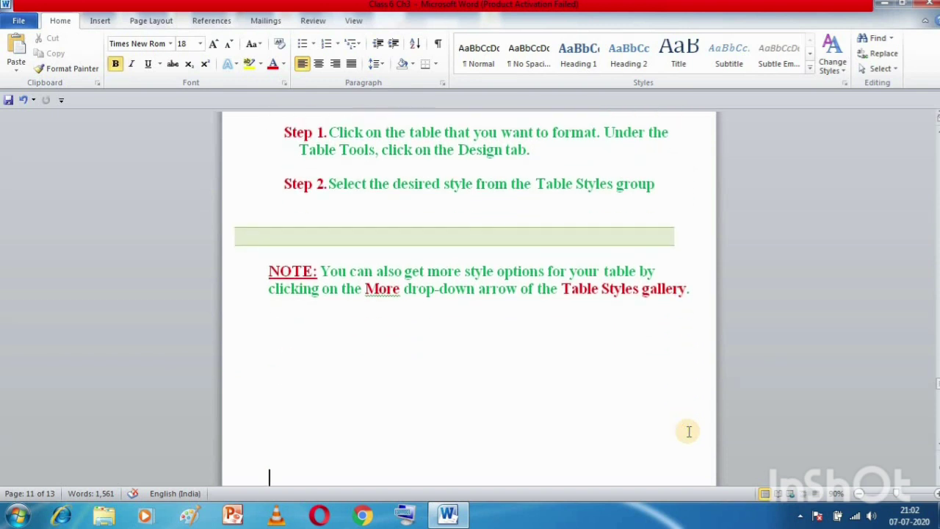
key(Down)
key(Down)
key(Down)
key(Down)
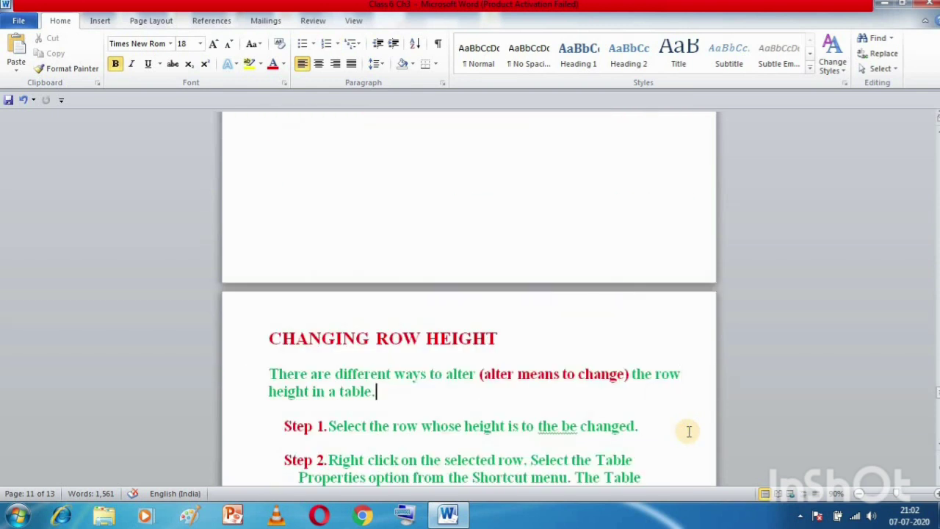
key(Down)
key(Down)
key(Down)
key(Down)
key(Down)
key(Down)
key(Down)
key(Down)
key(Down)
key(Down)
key(Down)
key(Down)
key(Down)
key(Down)
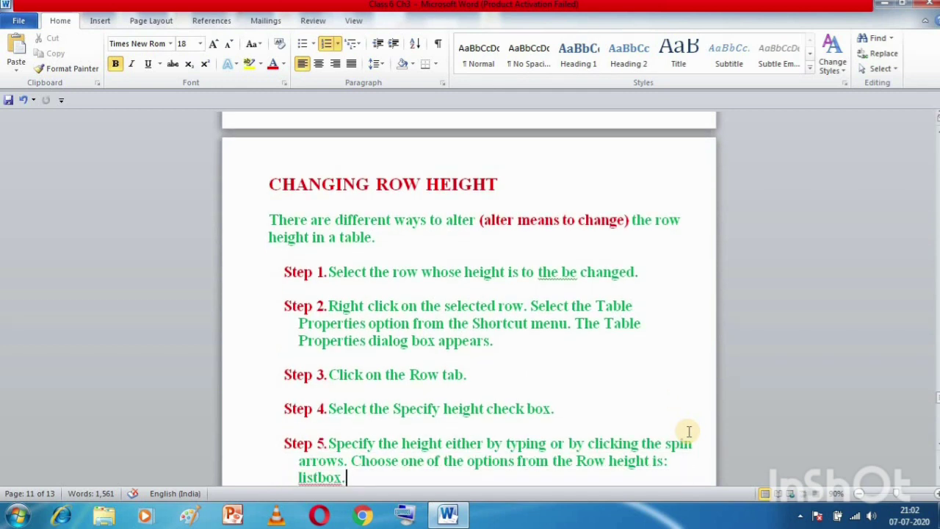
- Open the table properties for the second row of the table below Step 6 and look through the Table, Row, Column, Cell and Alt Text settings
key(Down)
key(Down)
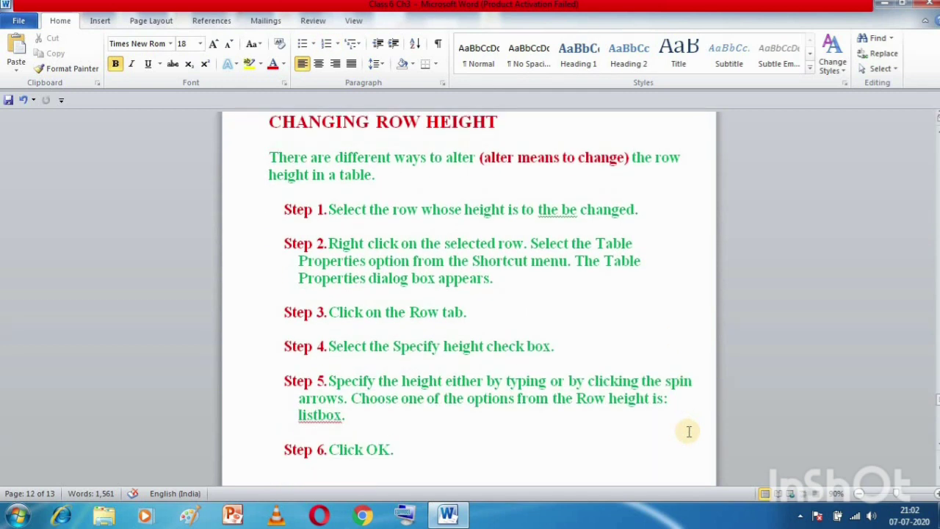
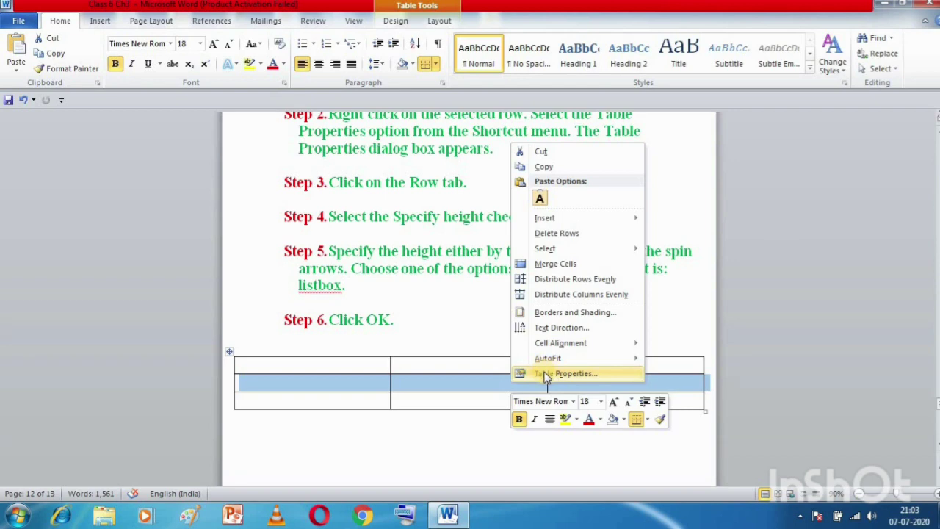
click(545, 375)
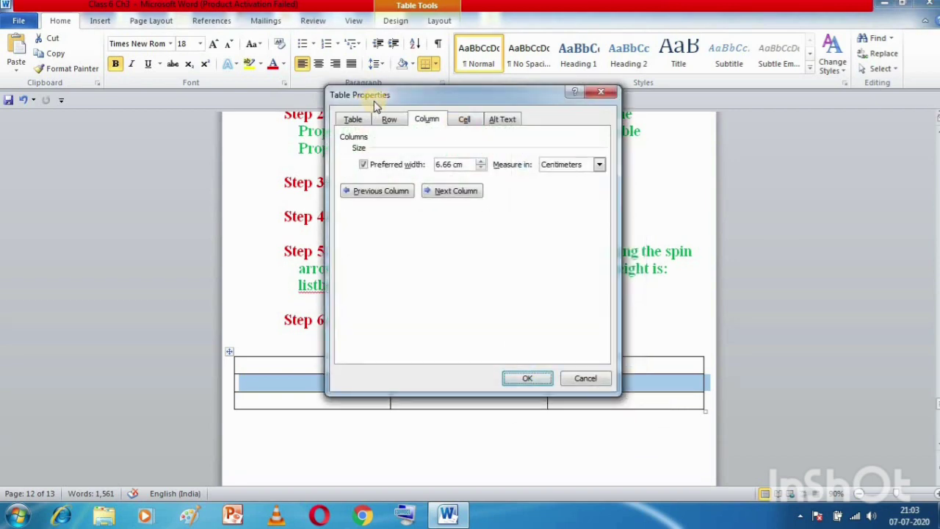
drag(419, 89, 42, 48)
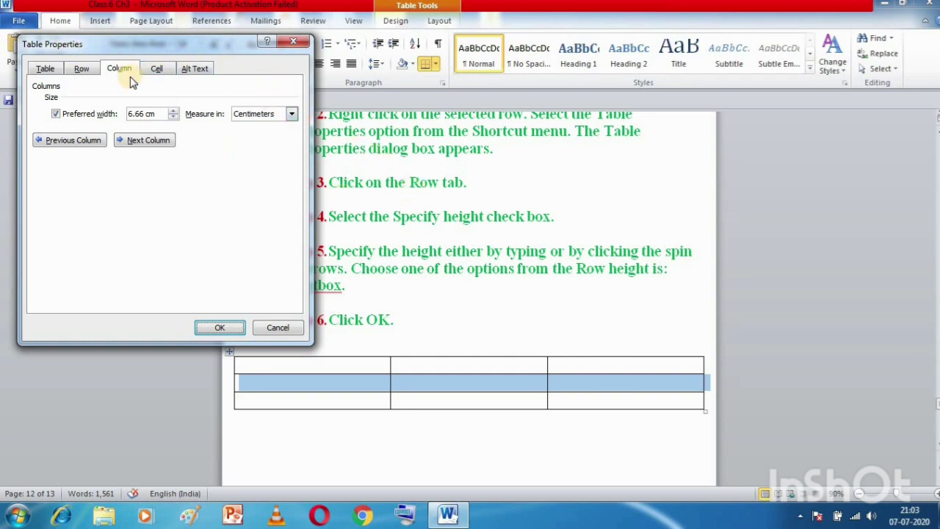
click(51, 72)
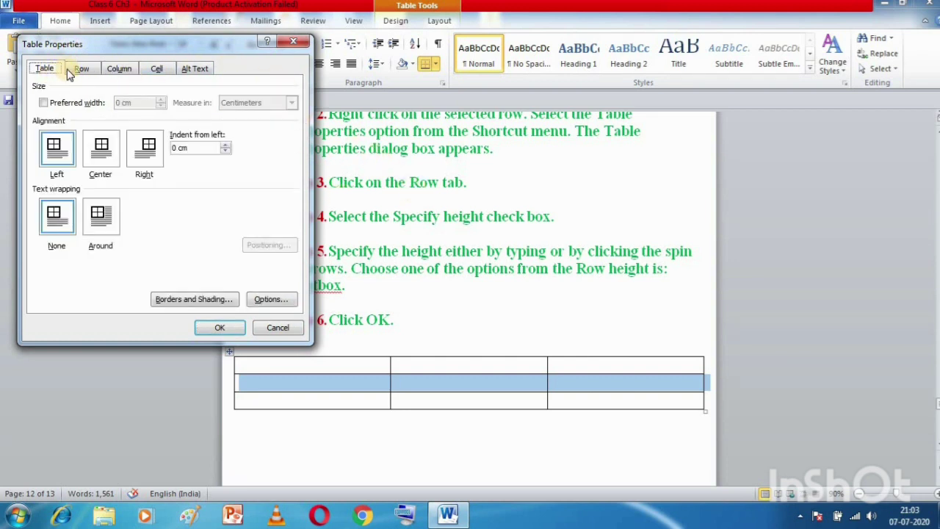
click(82, 72)
click(119, 68)
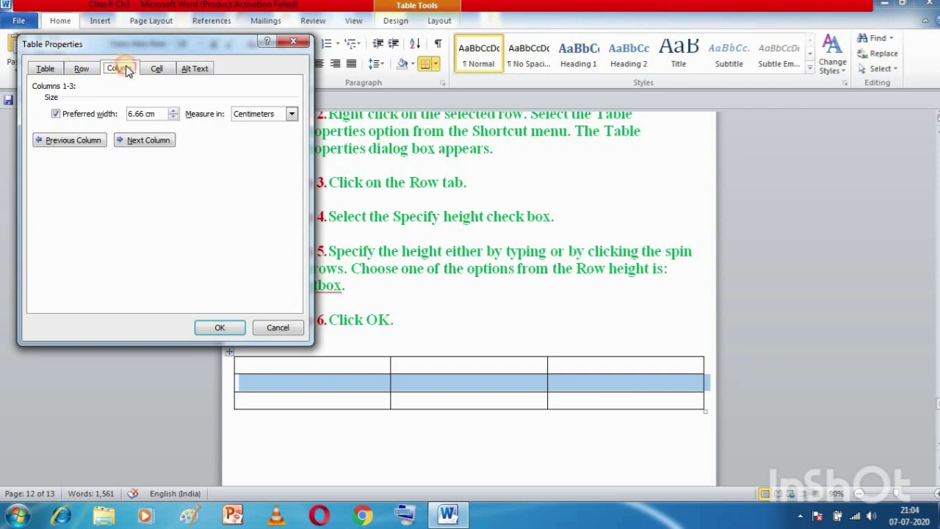
click(157, 68)
click(192, 69)
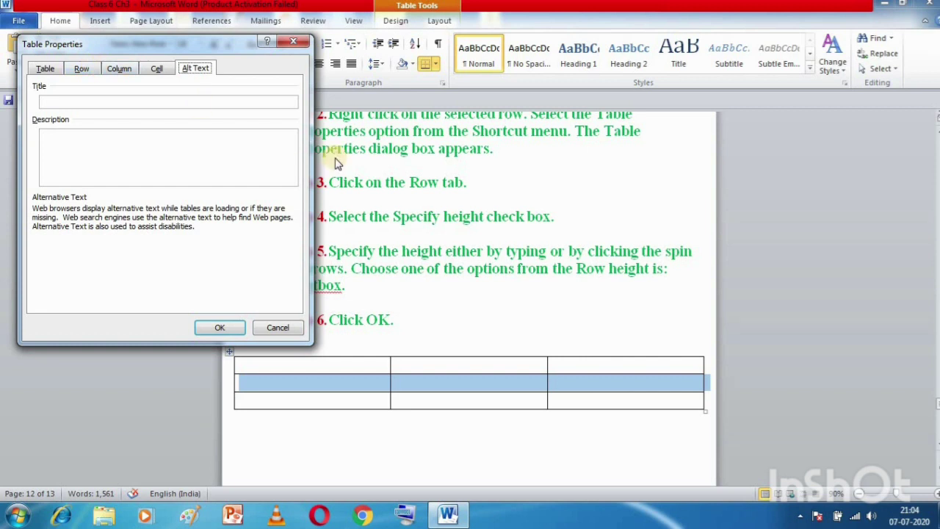
- Enable a specified height for row 2 and set its row height rule to Exactly
click(86, 70)
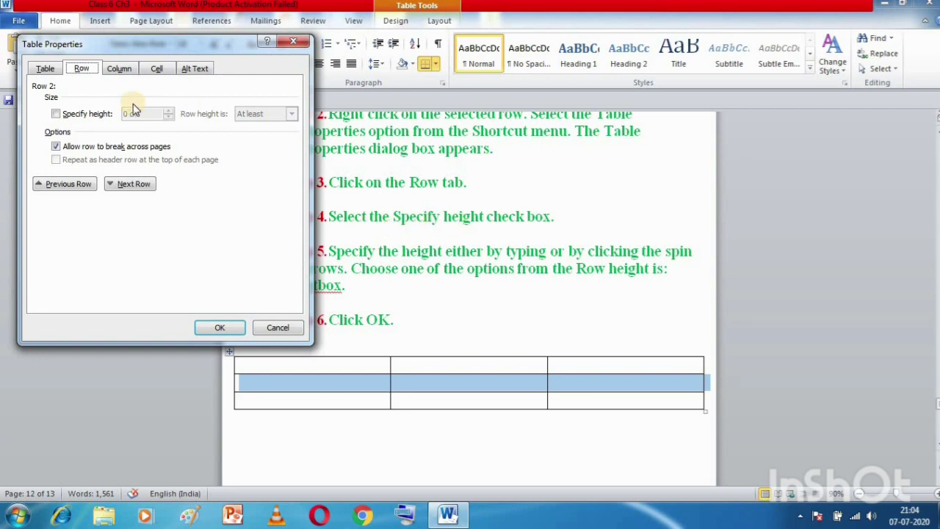
click(56, 116)
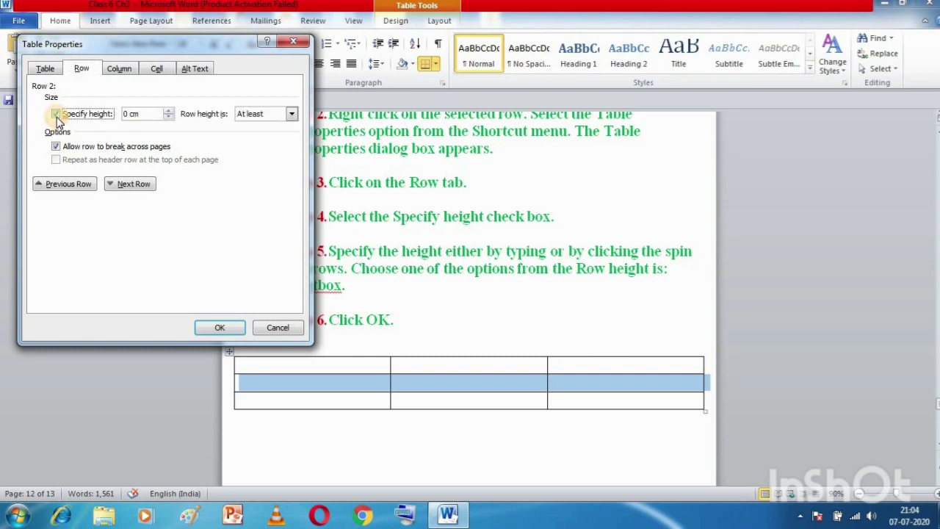
click(56, 116)
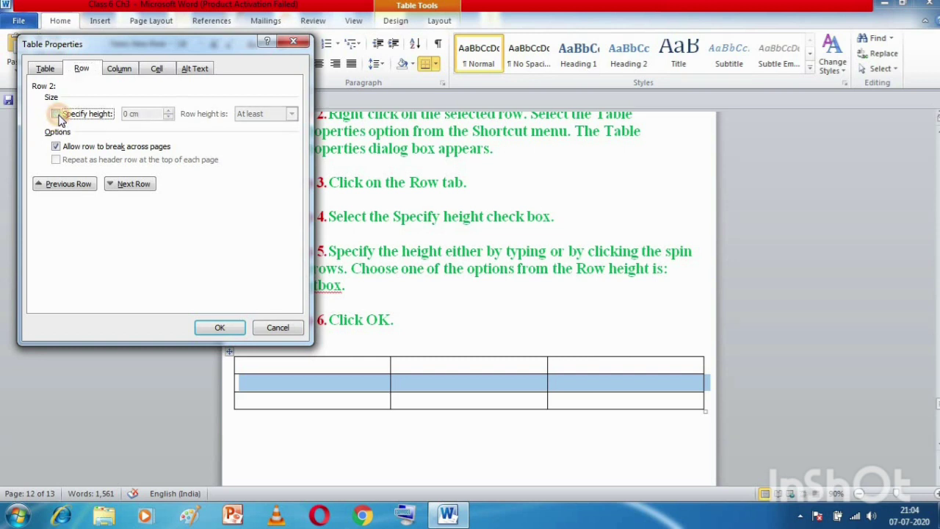
click(57, 116)
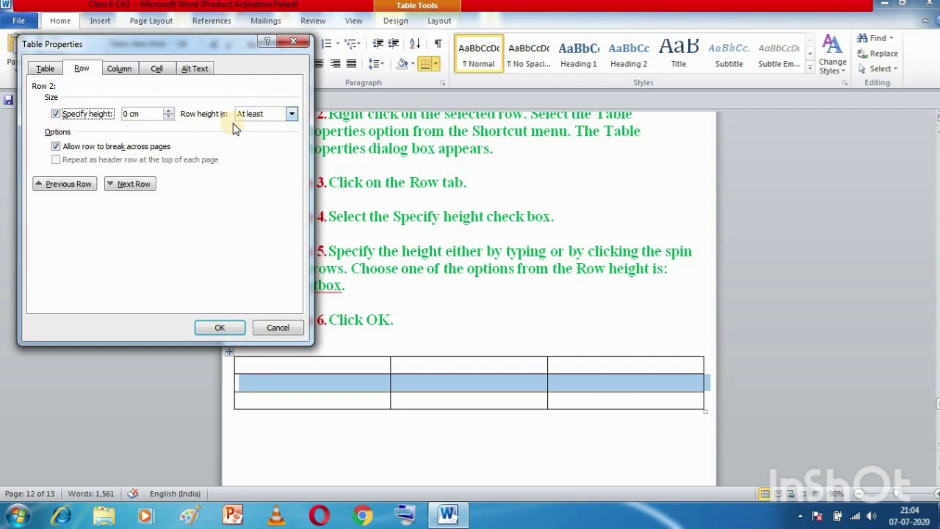
click(292, 116)
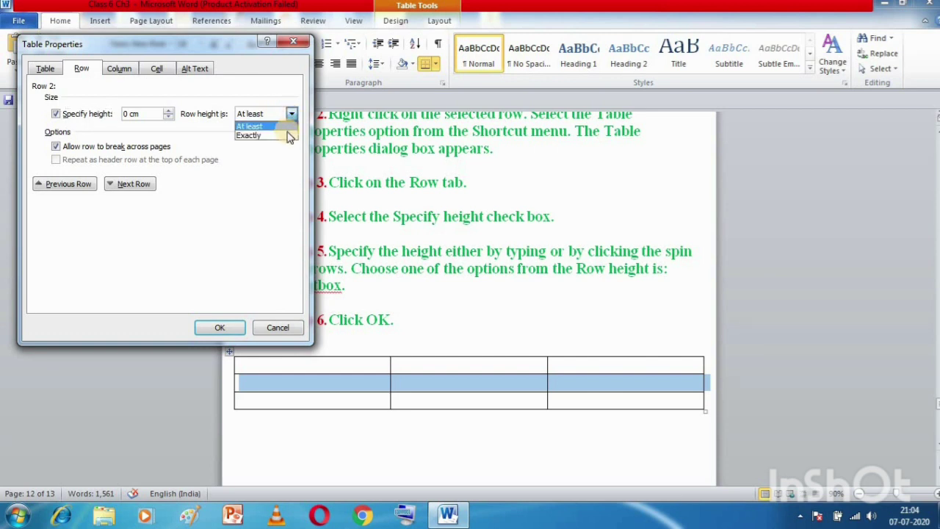
click(289, 136)
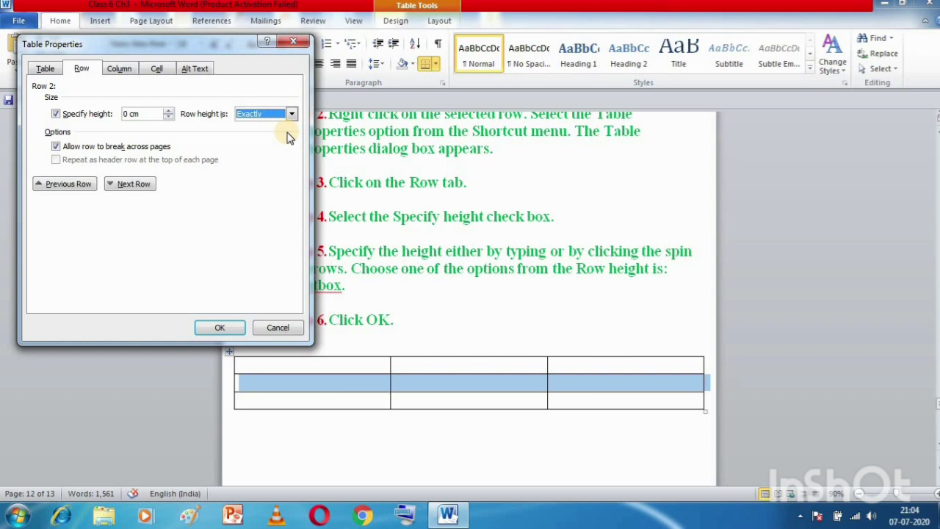
- Set the specified height of row 2 to 6 cm and apply it to the table
click(128, 114)
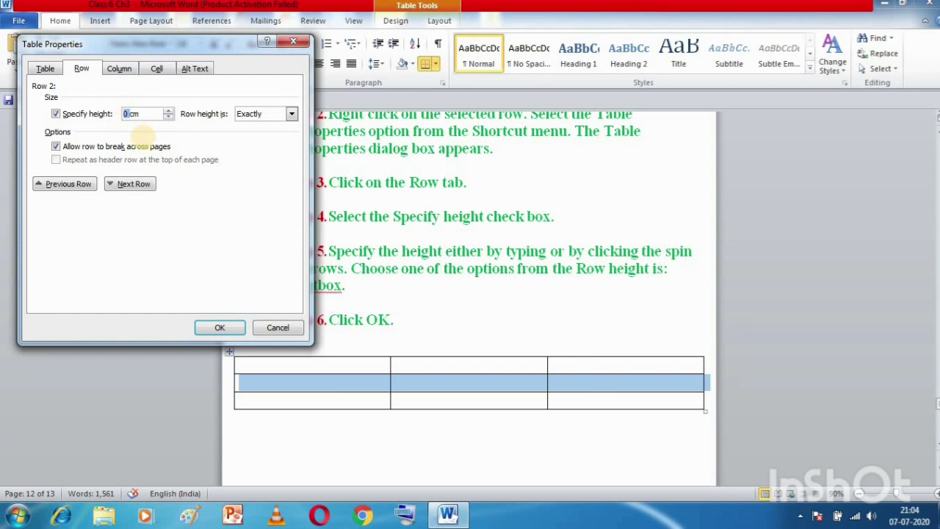
click(169, 110)
click(168, 110)
click(169, 110)
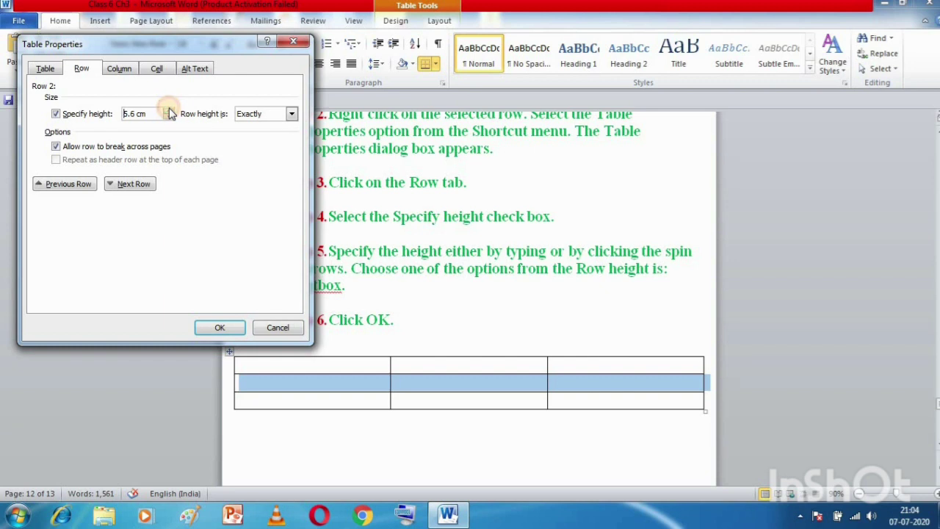
click(169, 110)
click(169, 110)
click(169, 110)
click(169, 110)
click(169, 117)
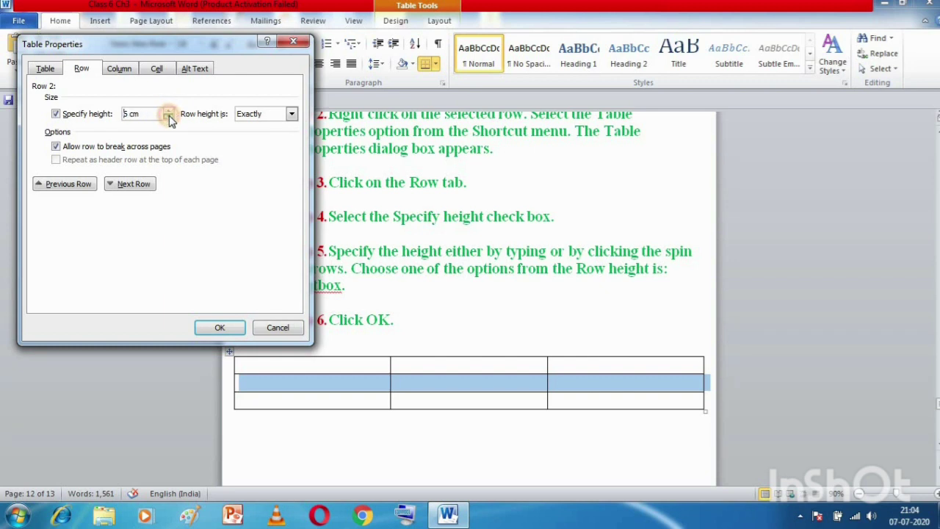
click(217, 330)
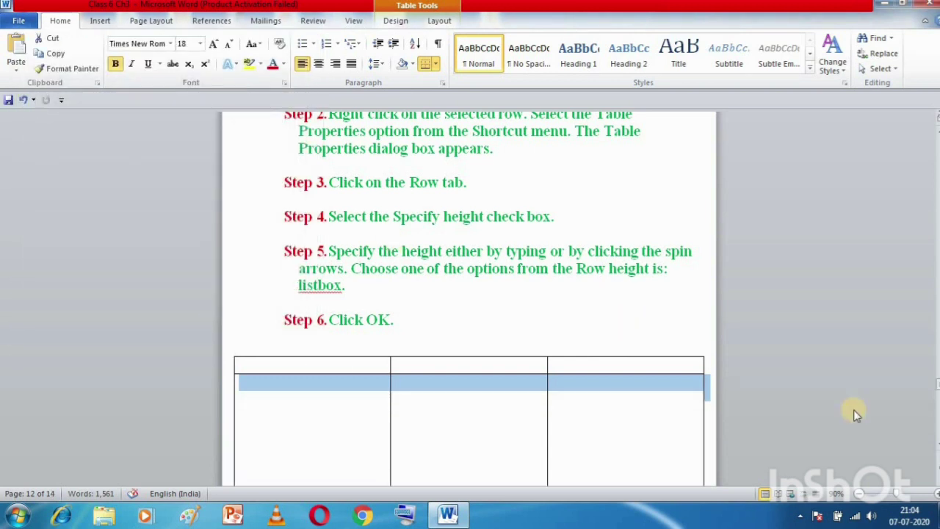
- Reselect the tall second row and reduce its specified height to about half in the table properties, keeping the Exactly rule
click(651, 327)
key(Down)
key(Down)
key(Down)
key(Down)
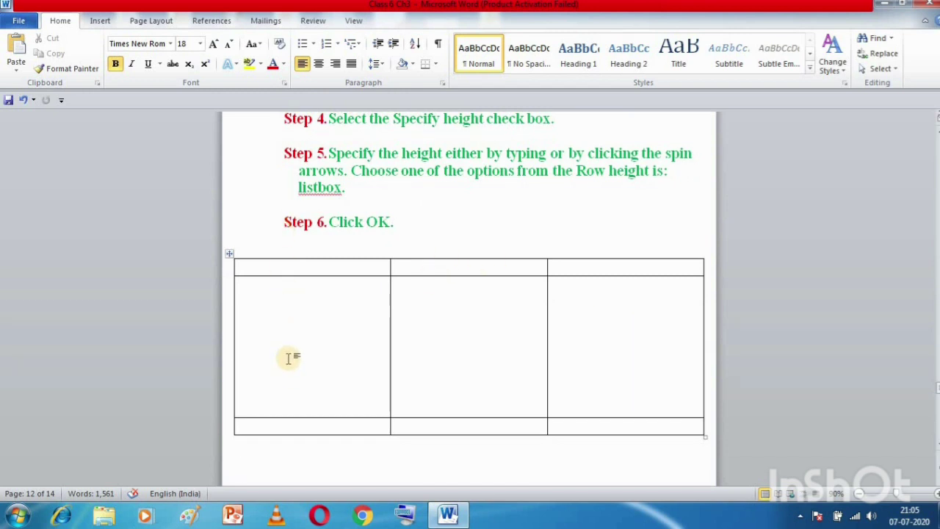
click(236, 342)
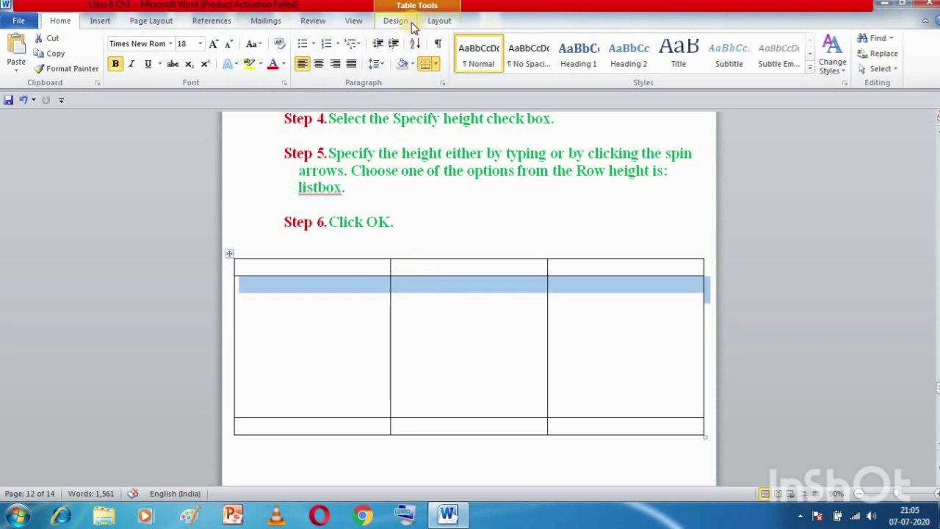
double_click(234, 317)
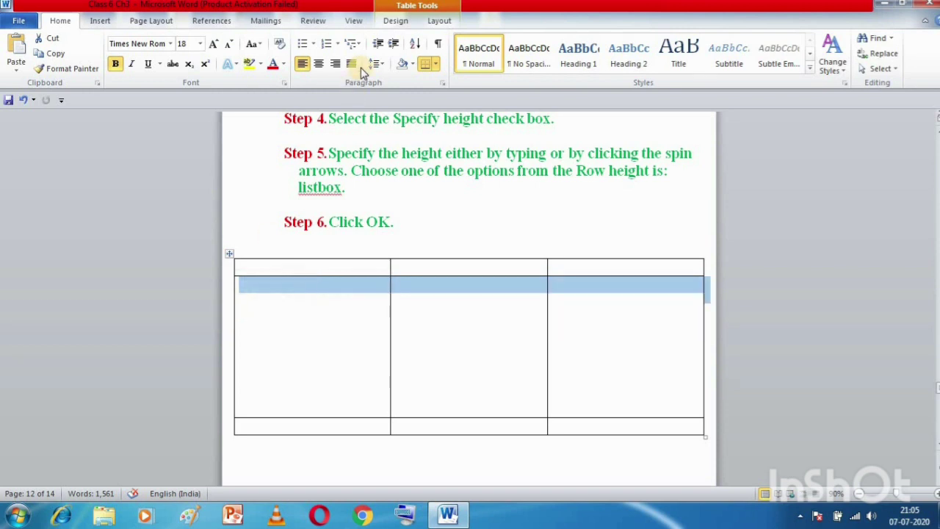
right_click(441, 286)
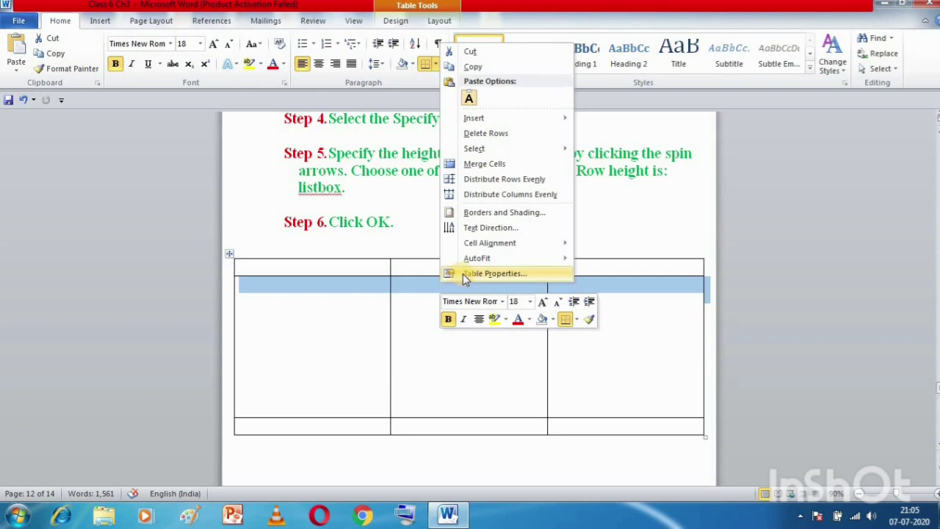
click(463, 274)
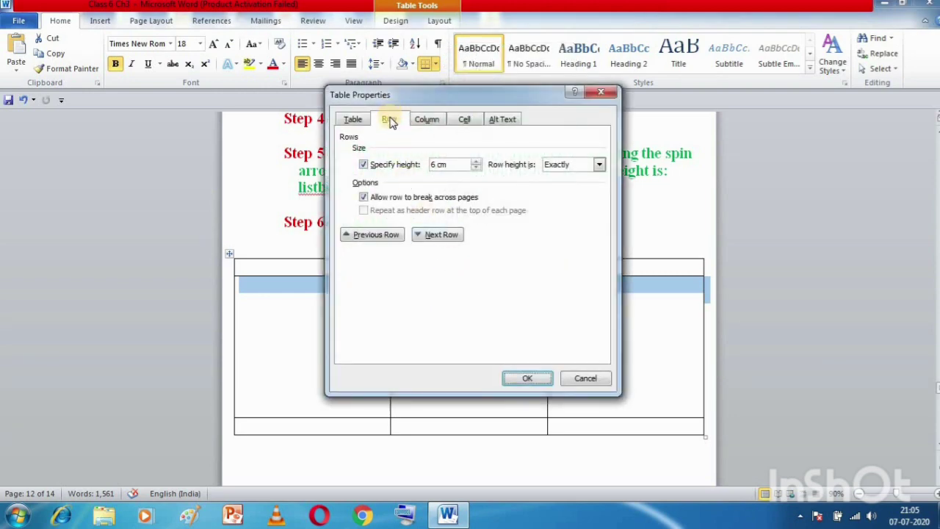
click(391, 122)
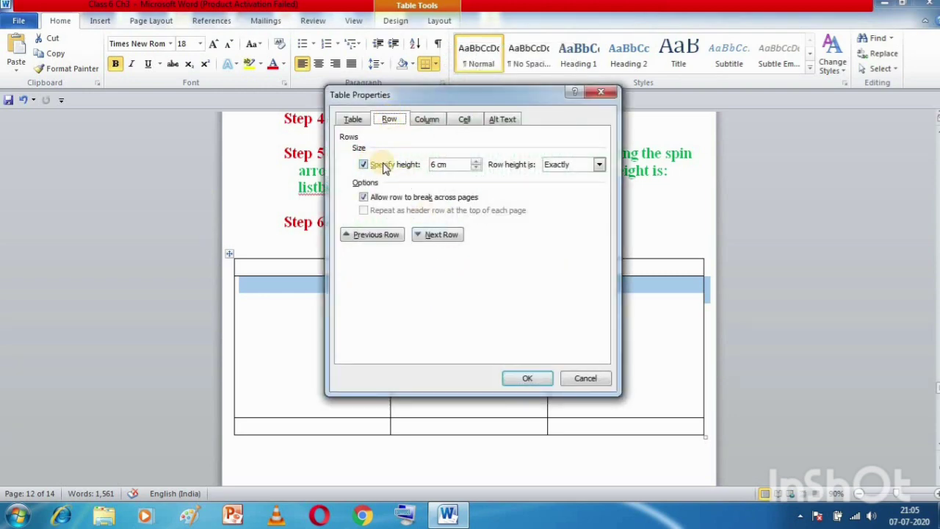
click(476, 168)
click(476, 168)
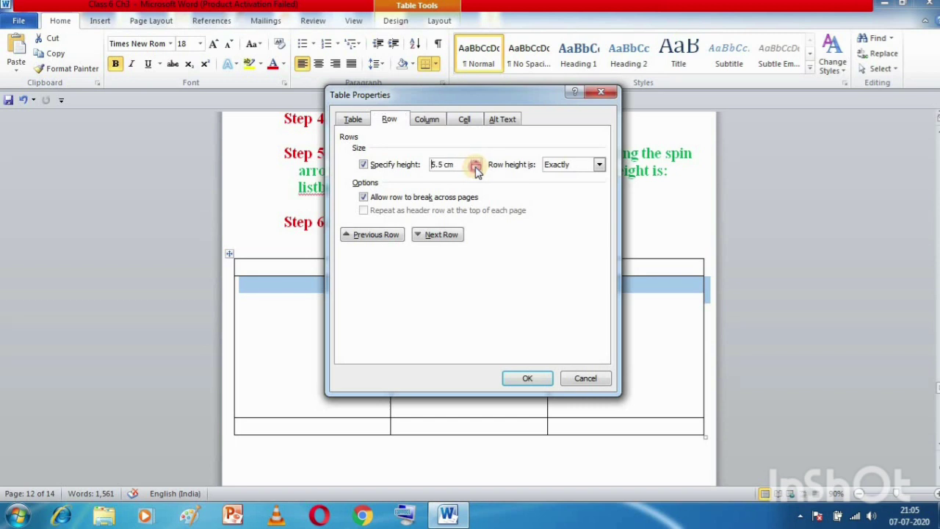
click(476, 168)
click(476, 169)
click(476, 168)
click(476, 168)
click(476, 168)
click(476, 168)
click(476, 168)
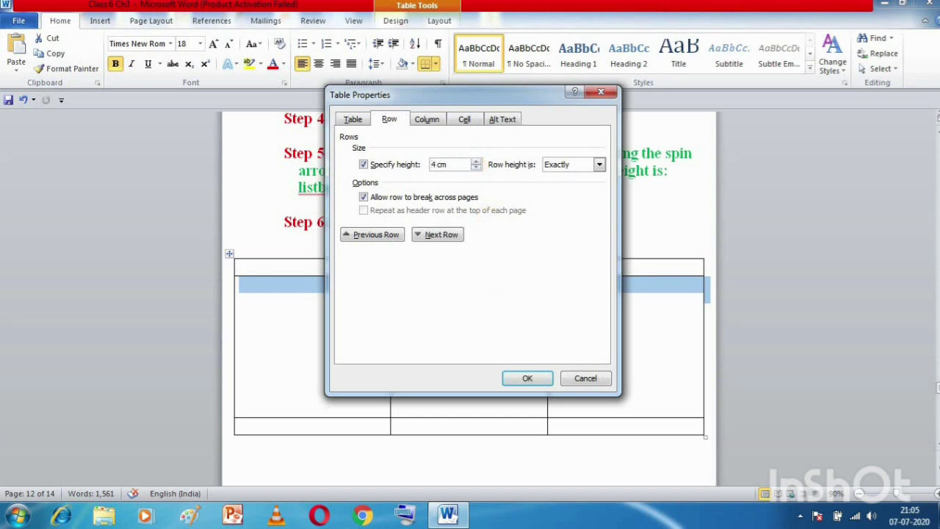
click(476, 168)
click(476, 169)
click(476, 168)
click(476, 168)
click(476, 168)
click(528, 378)
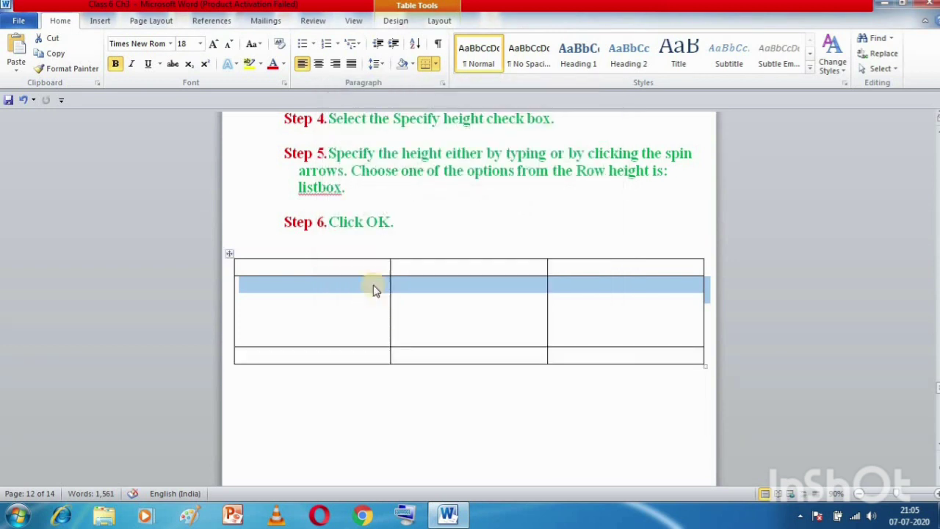
- Go on to the "CHANGING COLUMN WIDTH" section and read its introduction and Steps 1 to 6
click(409, 351)
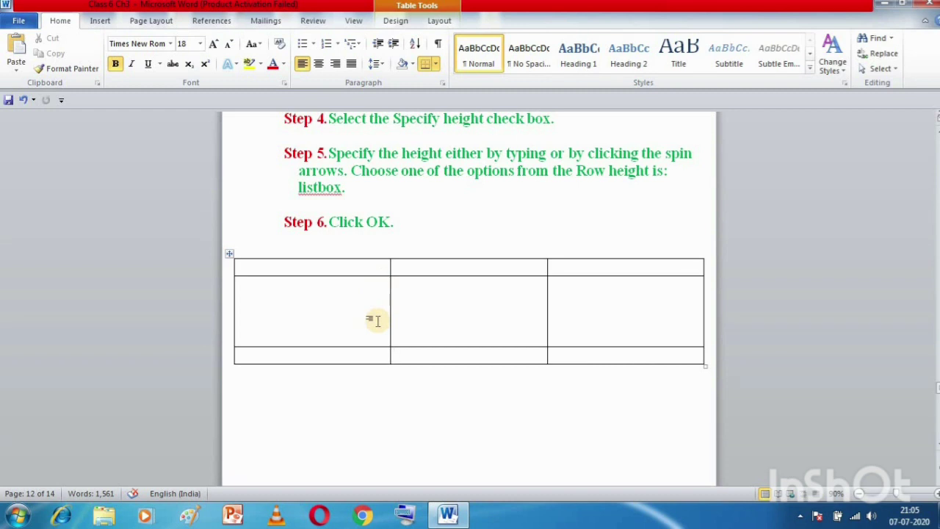
key(Down)
key(Down)
key(Down)
key(Down)
key(Down)
key(Down)
key(Down)
key(Down)
key(Down)
key(Down)
key(Down)
key(Down)
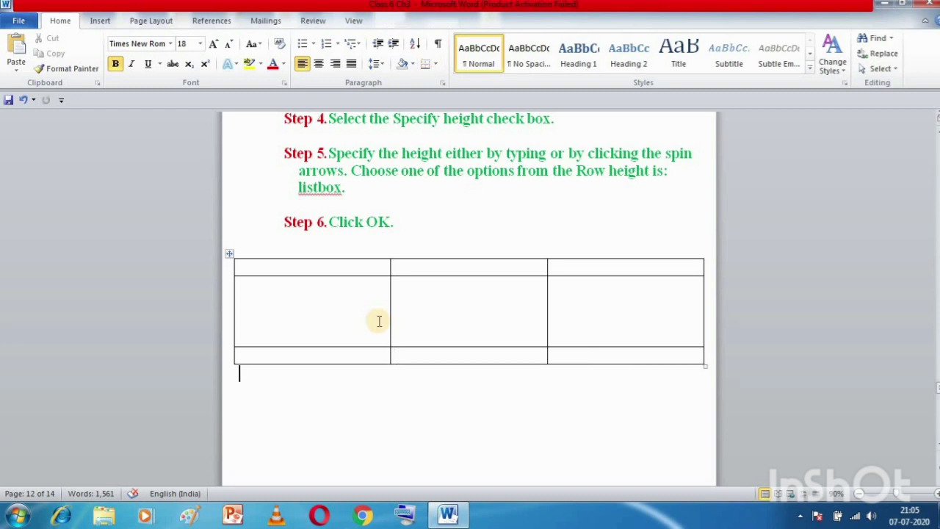
key(Down)
key(Down)
key(Down)
key(Down)
key(Down)
key(Down)
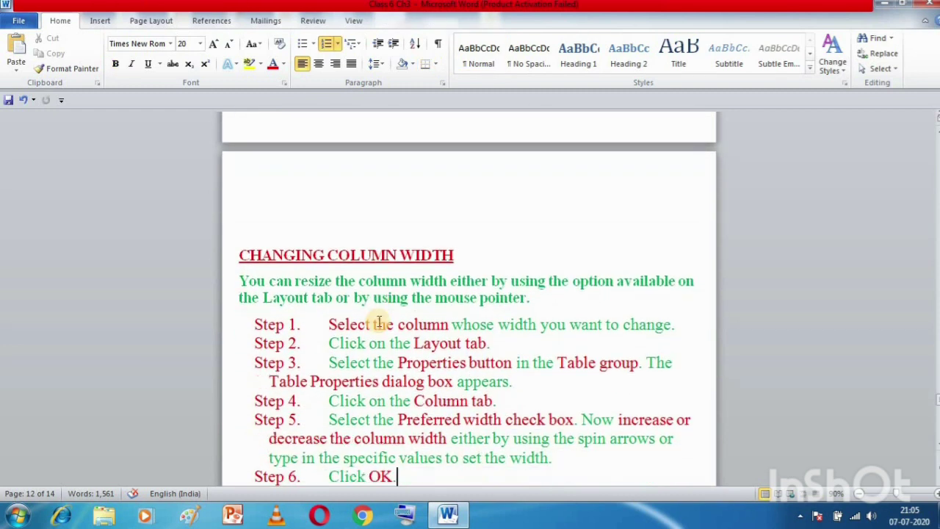
key(Up)
key(Up)
key(Up)
key(Up)
key(Up)
key(Up)
key(Up)
key(Up)
key(Up)
key(Up)
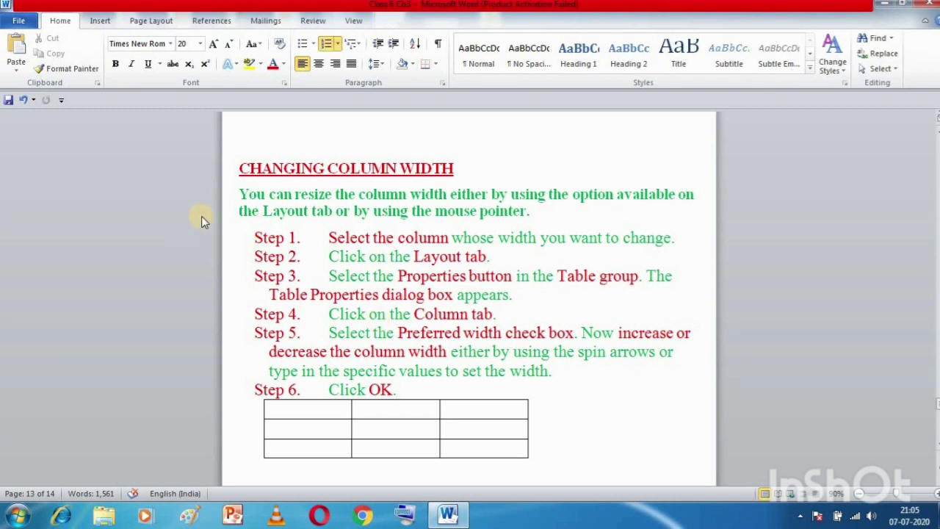
- Remove one blank line above the "CHANGING COLUMN WIDTH" heading
click(239, 167)
key(BackSpace)
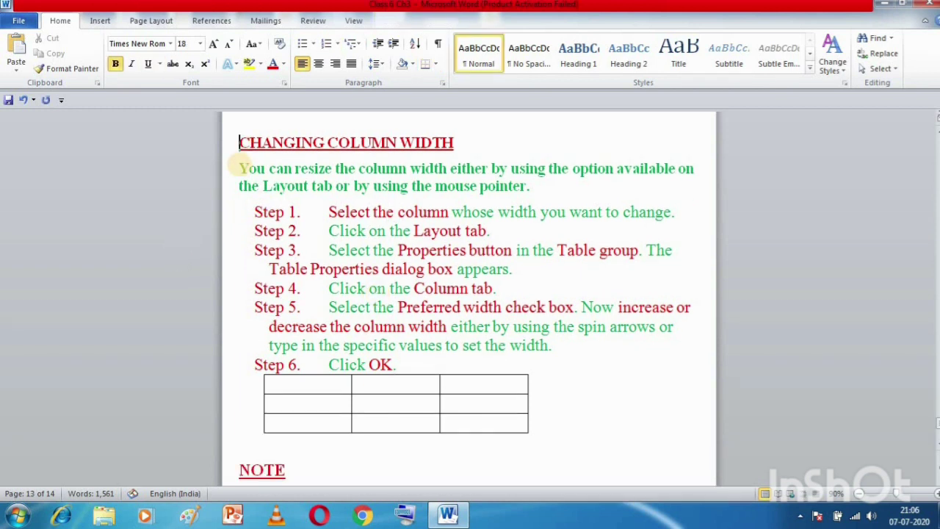
key(BackSpace)
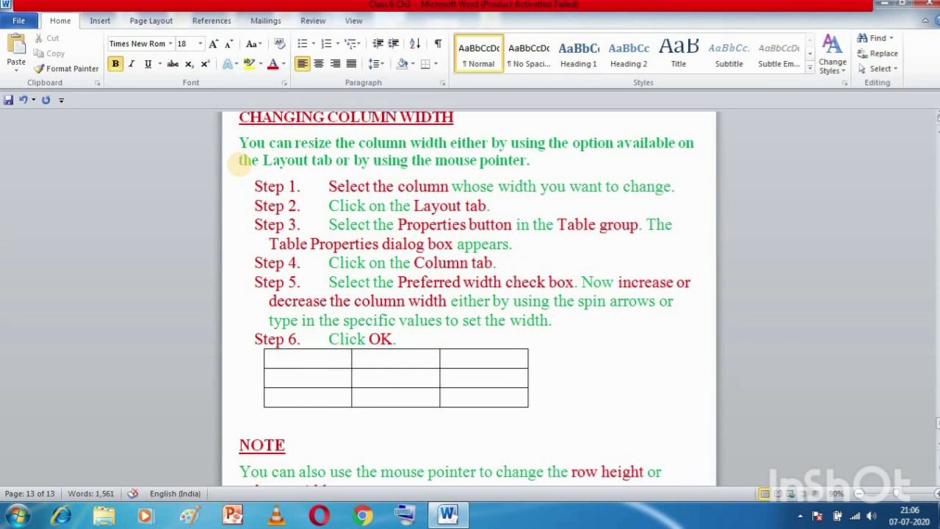
key(Return)
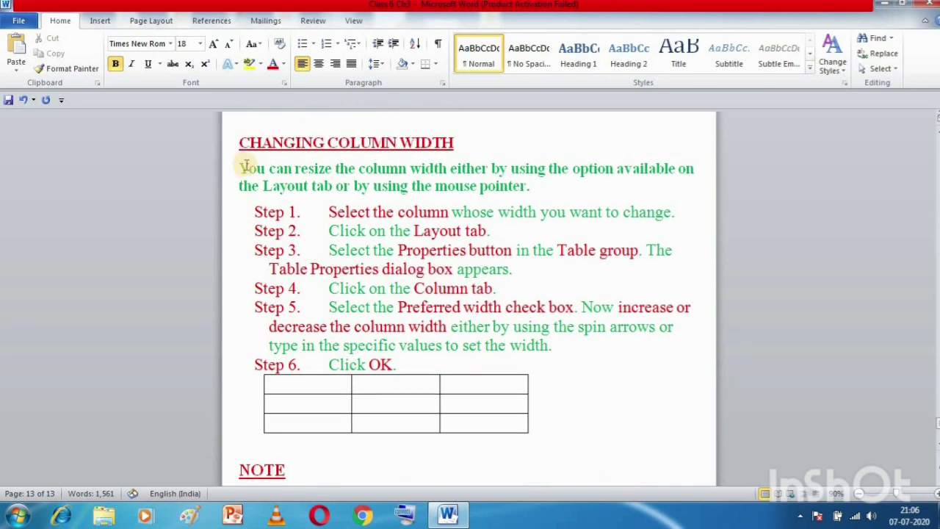
- Open the column width properties for the first column of the table below Step 6, keeping its preferred width enabled
click(306, 373)
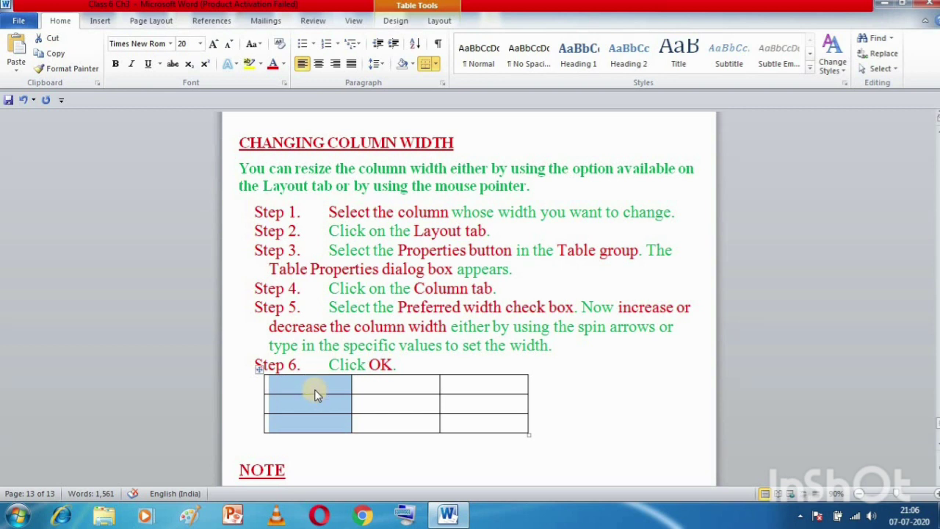
right_click(315, 395)
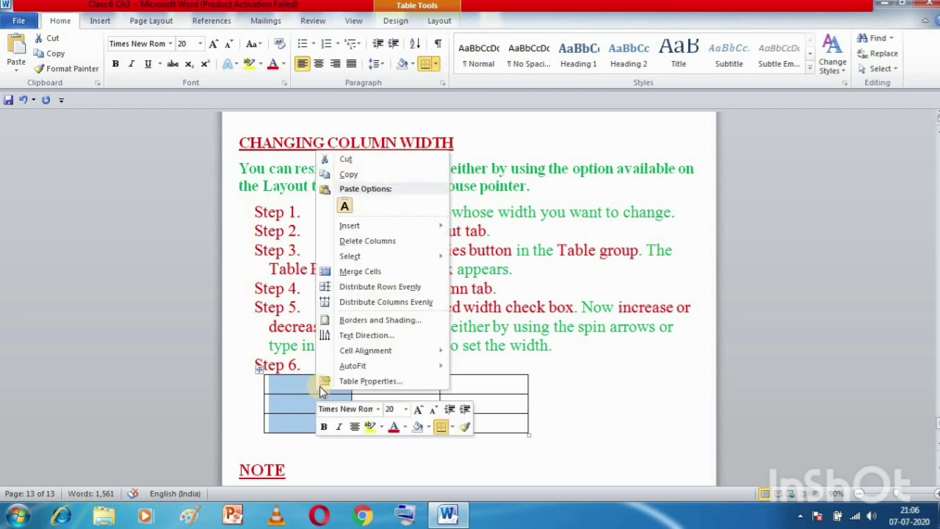
click(346, 382)
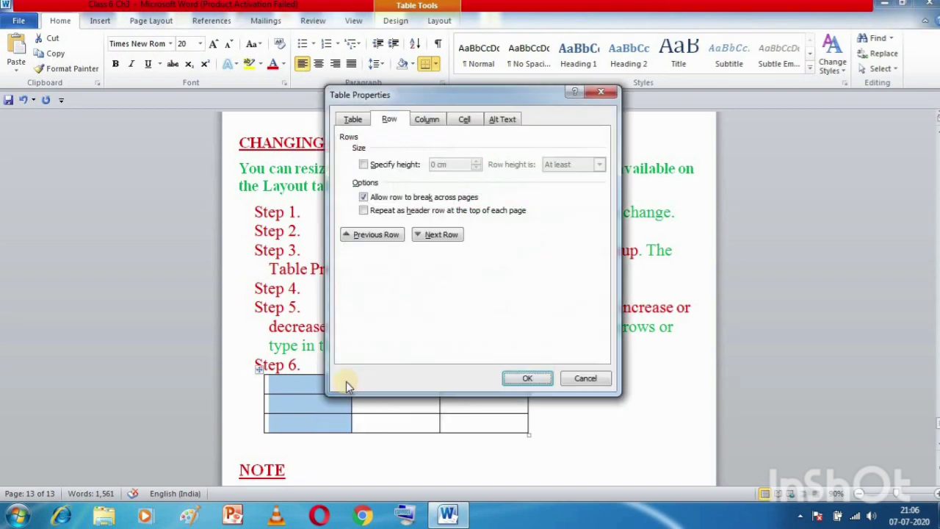
click(428, 123)
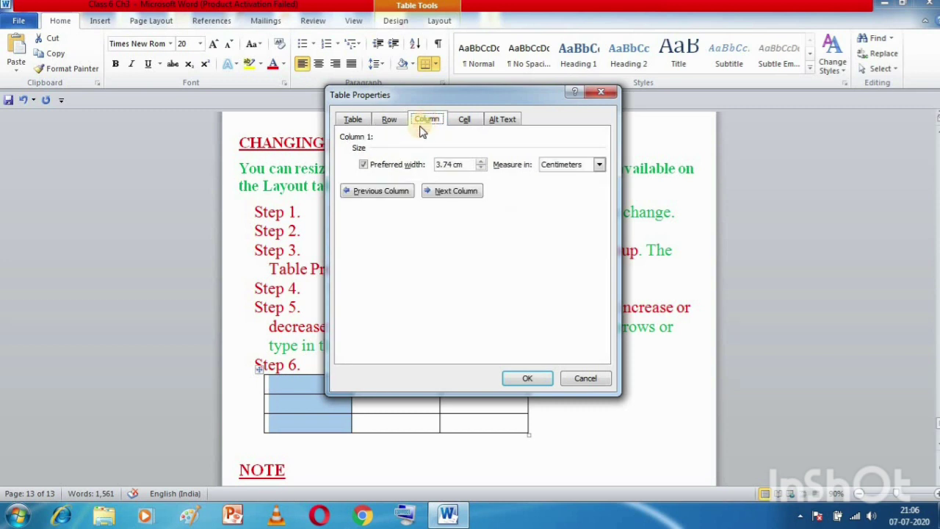
click(365, 164)
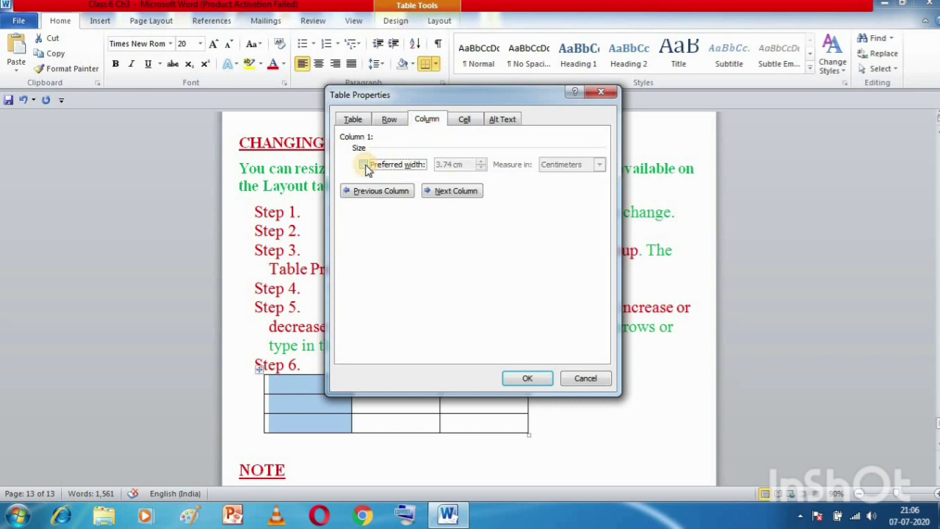
click(364, 165)
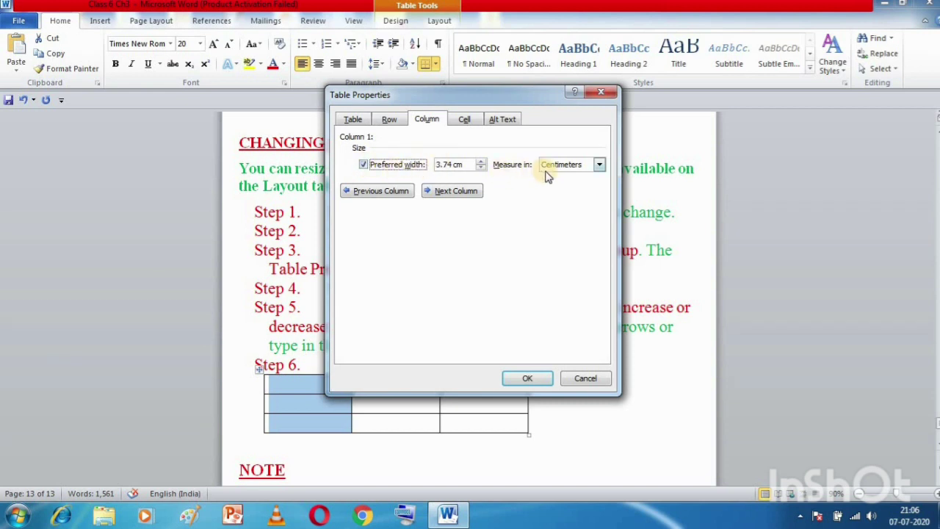
- Keep centimeters as the measuring unit, increase the first column's preferred width to roughly double, and apply it to the table
click(600, 167)
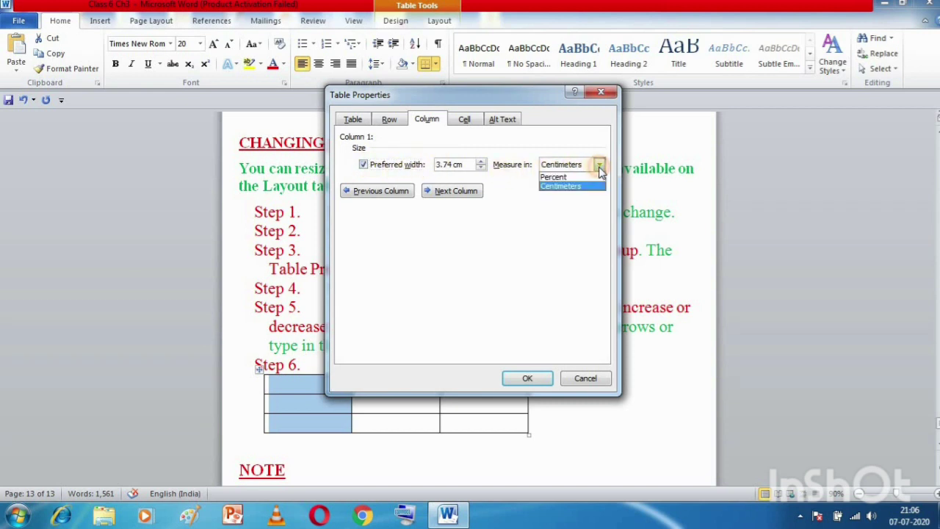
click(598, 168)
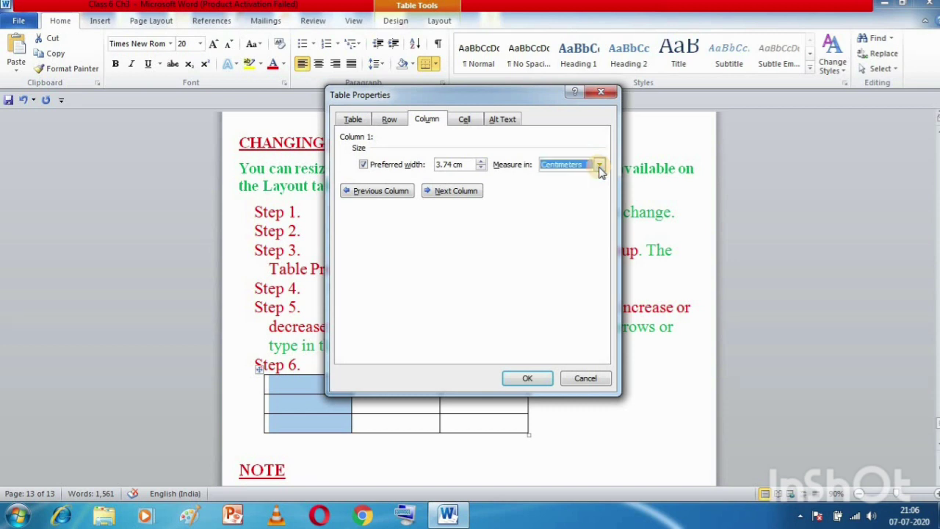
click(571, 194)
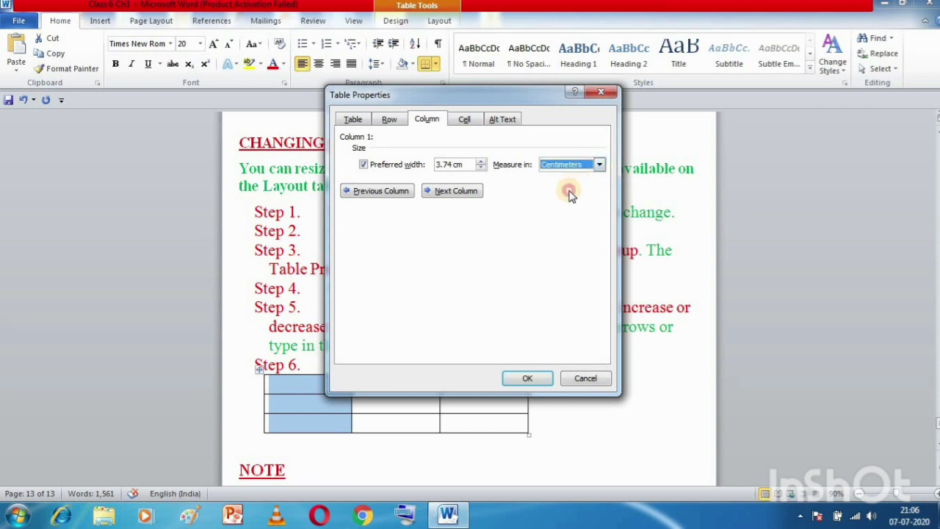
click(481, 163)
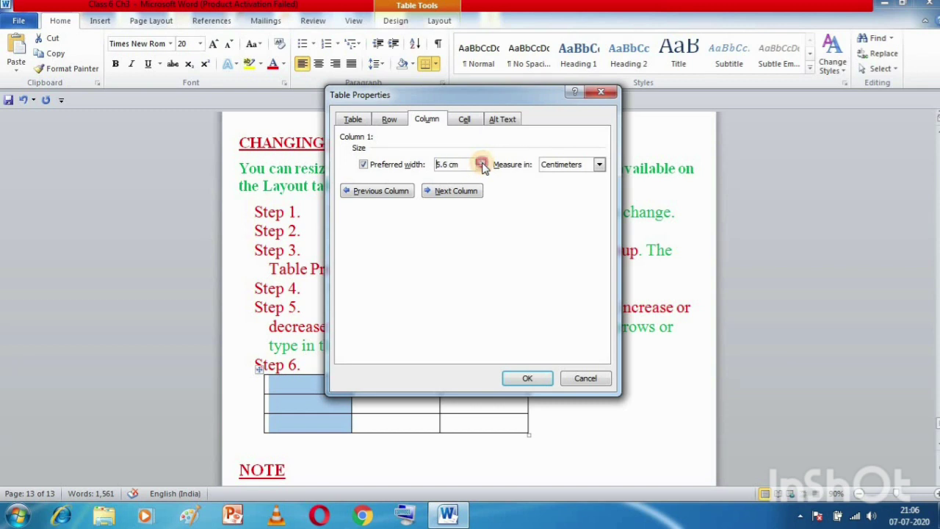
click(482, 163)
click(526, 379)
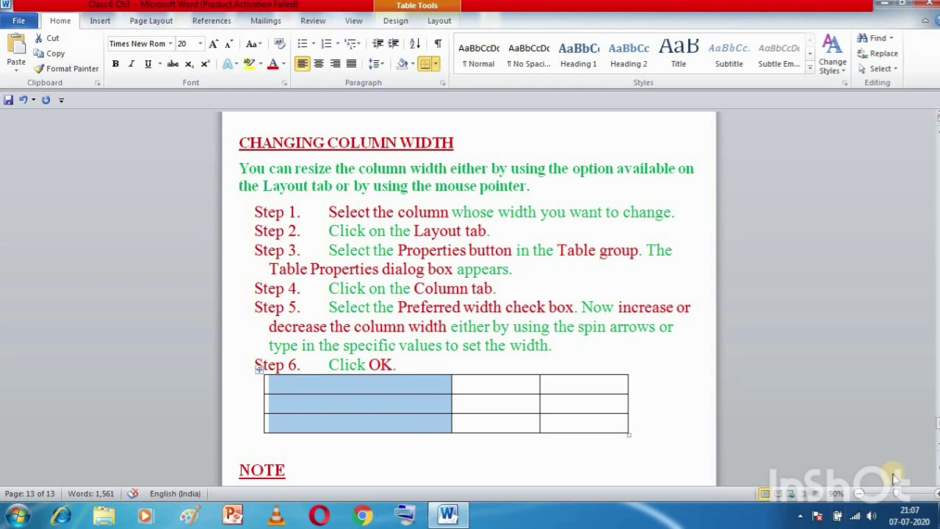
- Go on to the "NOTE" section below the widened table and view its three steps and the practice table
click(640, 432)
key(Down)
key(Down)
key(Down)
key(Down)
key(Down)
key(Down)
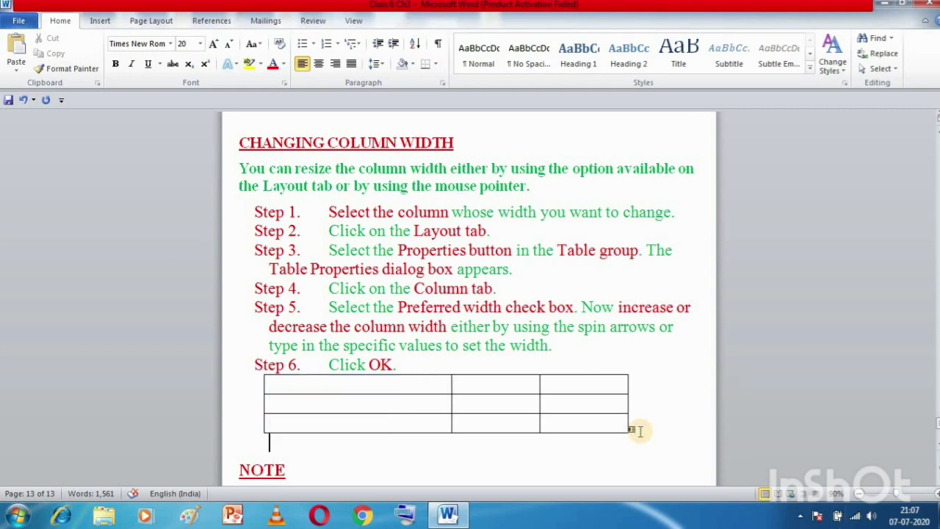
key(Down)
key(Down)
key(Down)
key(Down)
key(Down)
key(Down)
key(Down)
key(Down)
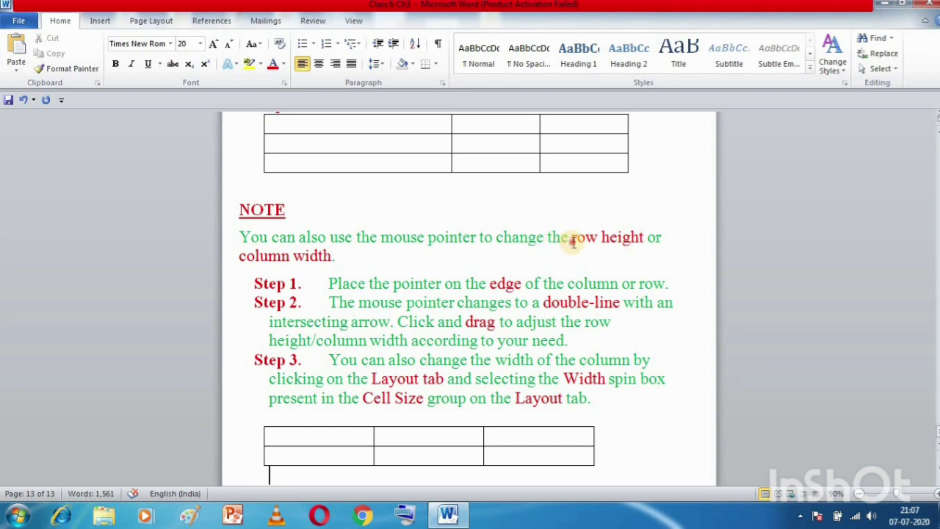
- Select the phrases "row height", "column width" and "mouse pointer" one after another in the note's introduction to point them out
drag(571, 239, 609, 245)
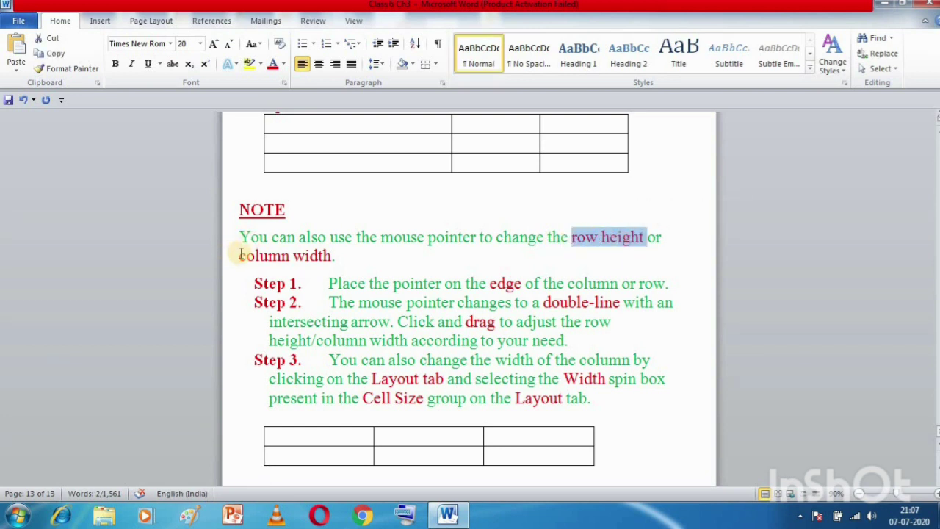
drag(238, 253, 330, 259)
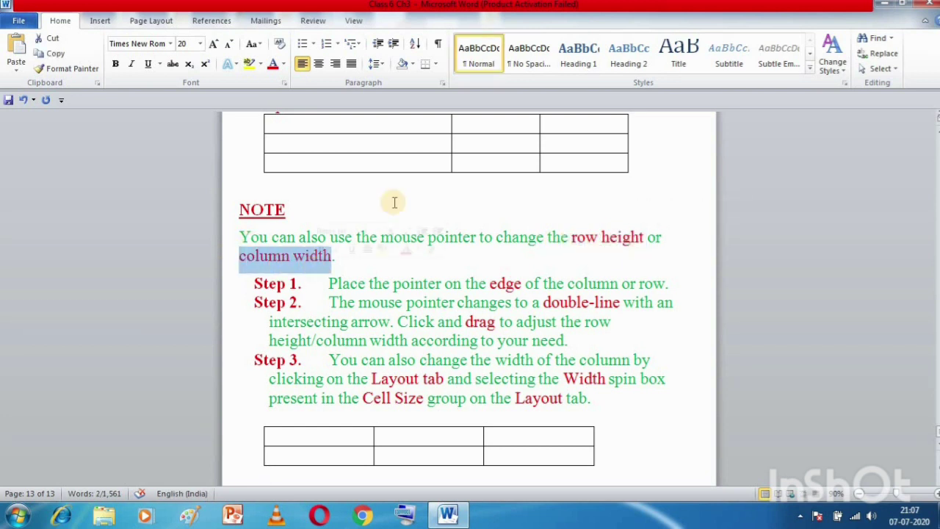
click(461, 237)
double_click(461, 237)
drag(382, 237, 475, 250)
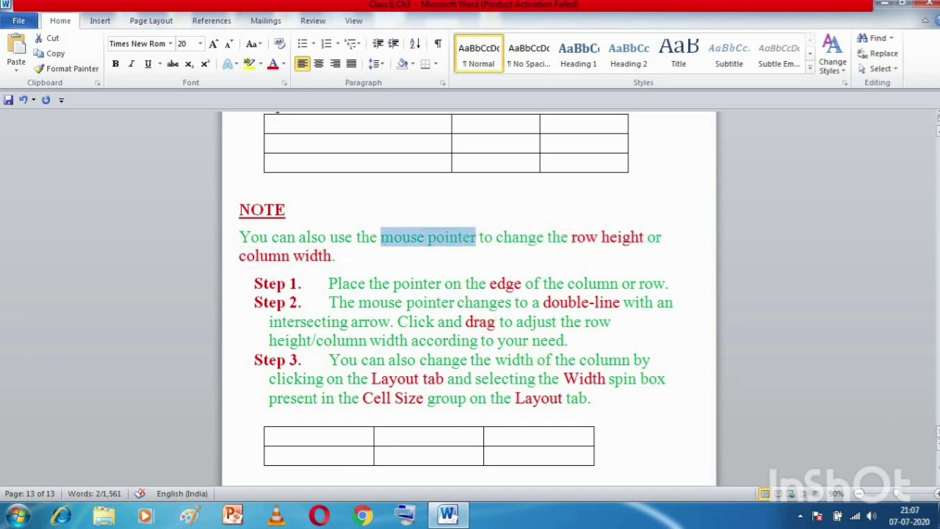
- Delete the "NOTE" heading above the paragraph about using the mouse pointer
click(263, 187)
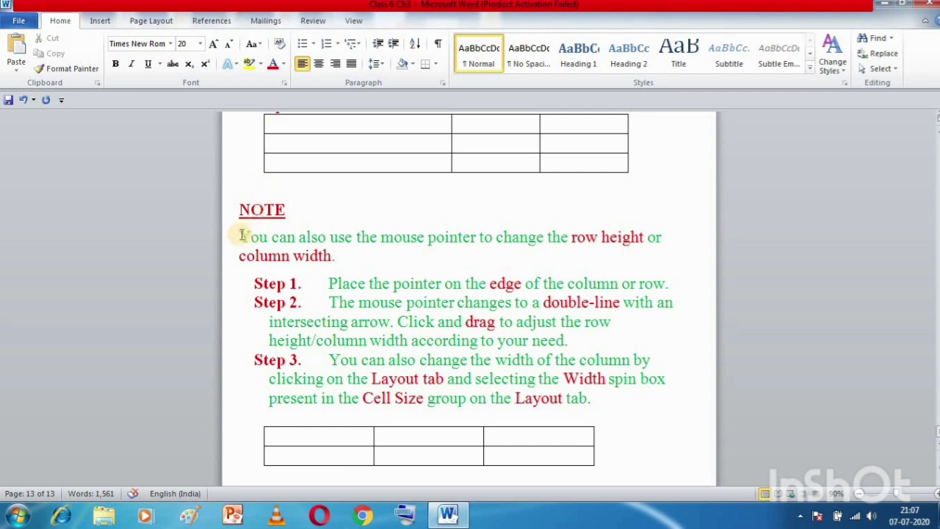
key(BackSpace)
key(BackSpace)
key(BackSpace)
key(BackSpace)
key(BackSpace)
key(BackSpace)
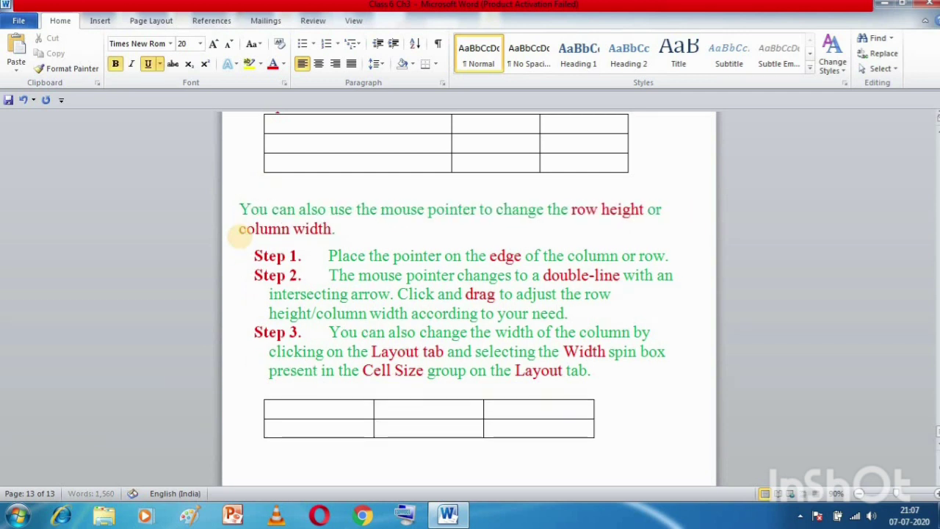